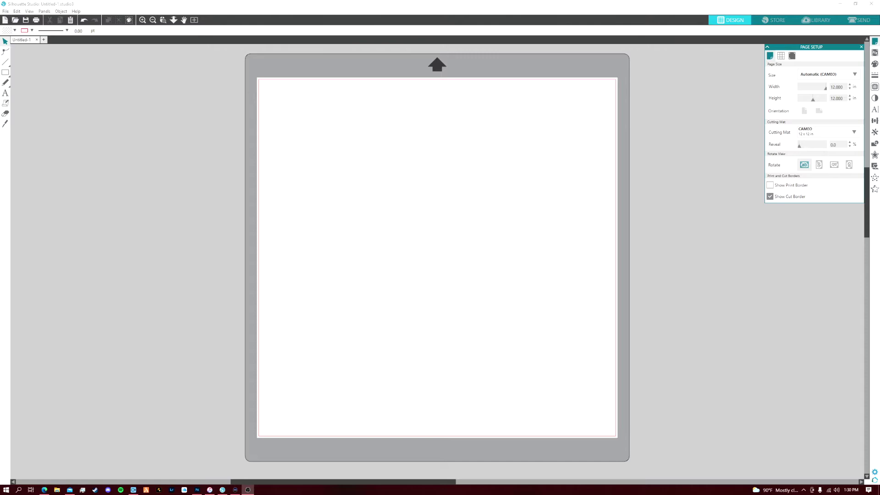
Step: Close Silhouette Studio and launch it again from the recently added programs
click(871, 3)
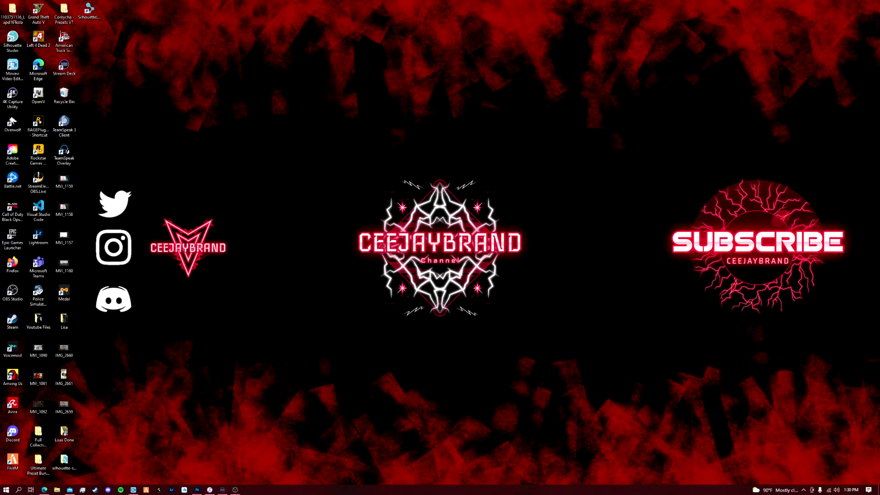
click(7, 489)
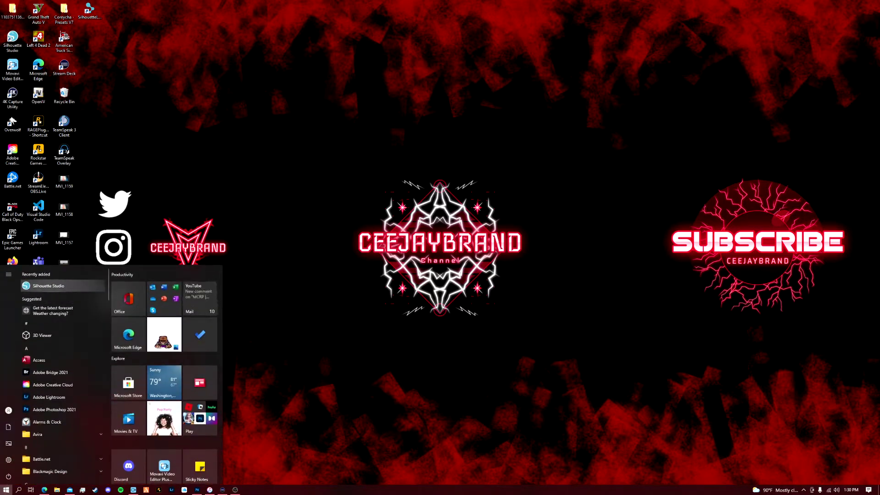
click(51, 286)
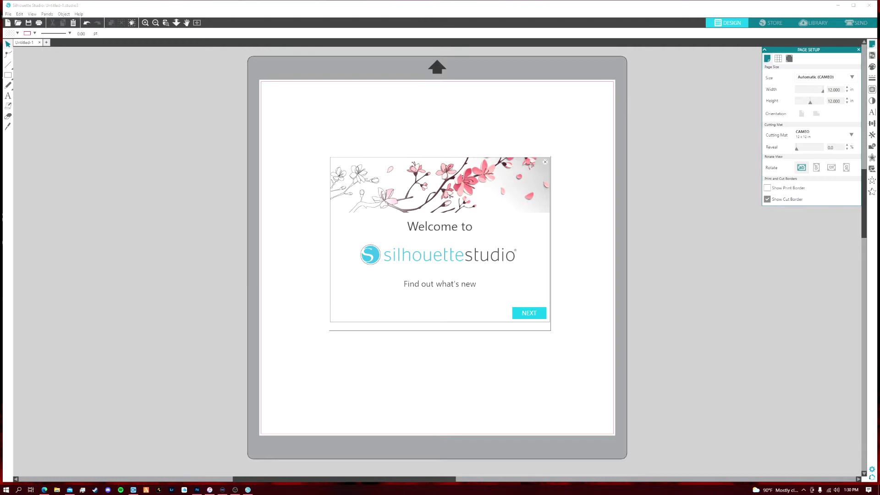
Step: Go through the welcome introduction, answer No to the first-time use question, and maximize the window
click(529, 313)
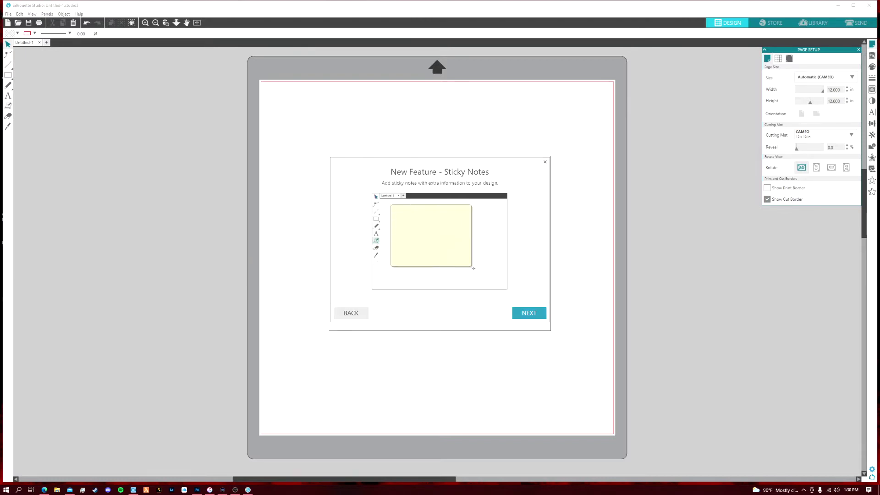
click(528, 313)
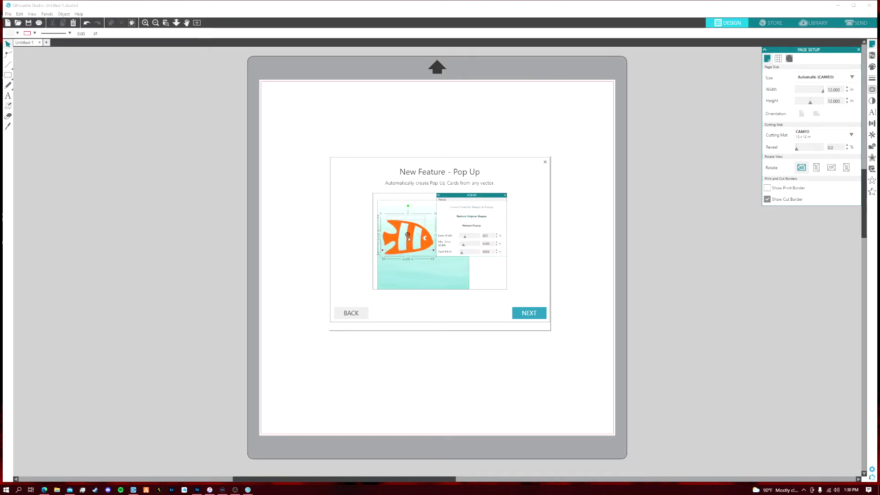
click(529, 312)
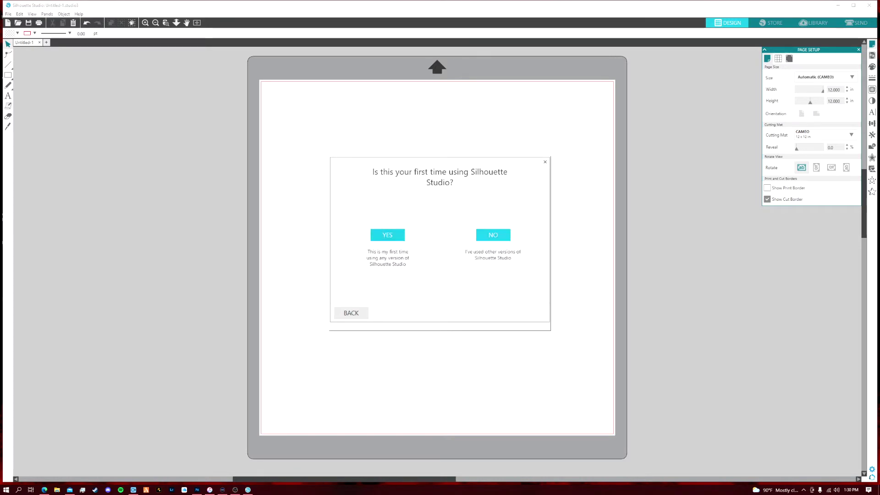
click(493, 235)
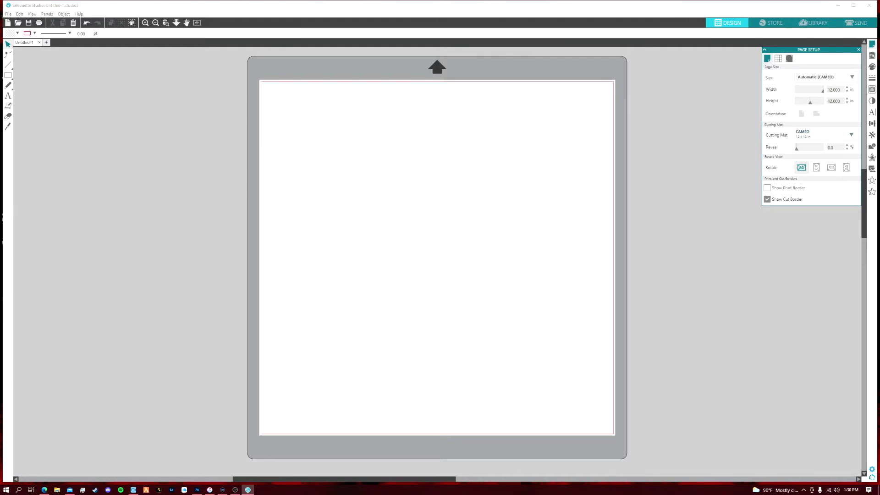
click(853, 5)
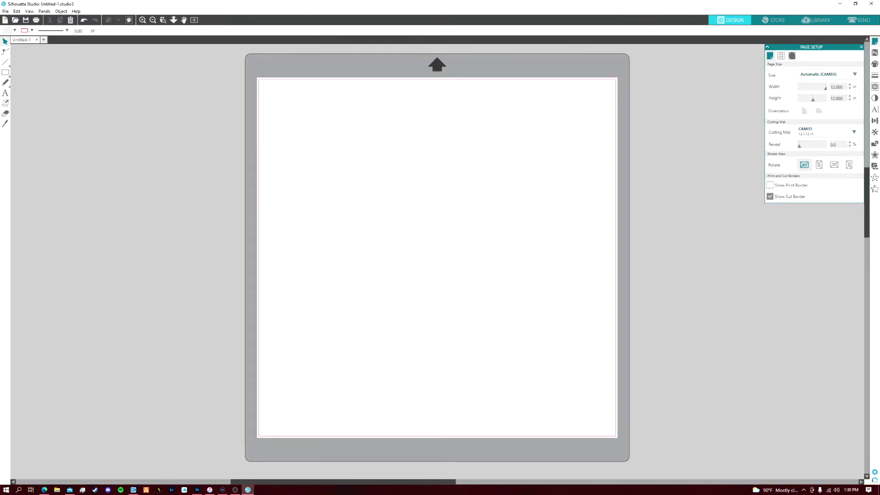
Step: Show the grid on the design page
click(781, 55)
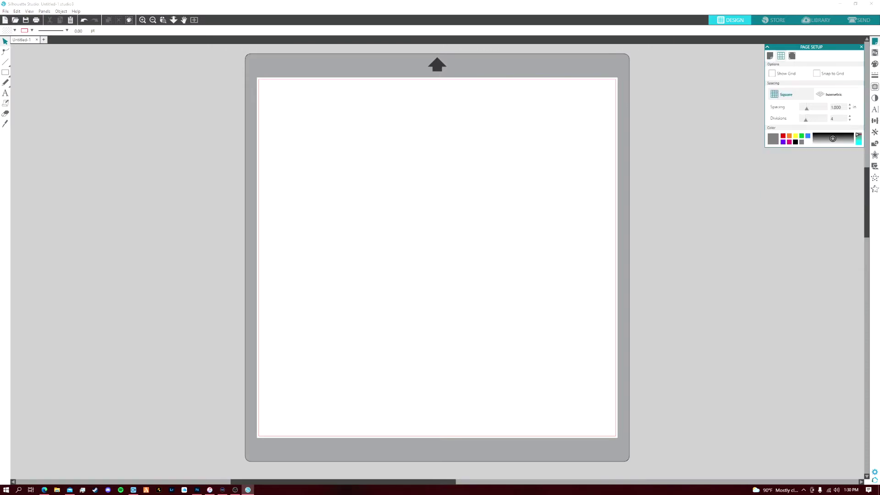
click(772, 73)
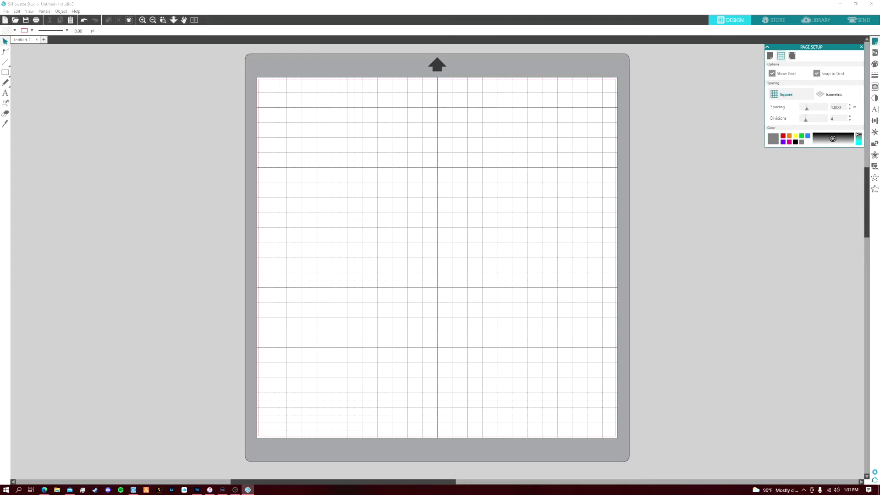
Step: Switch to Photoshop and examine the text and shirt template layers of the T-shirt mockup
key(alt+Tab)
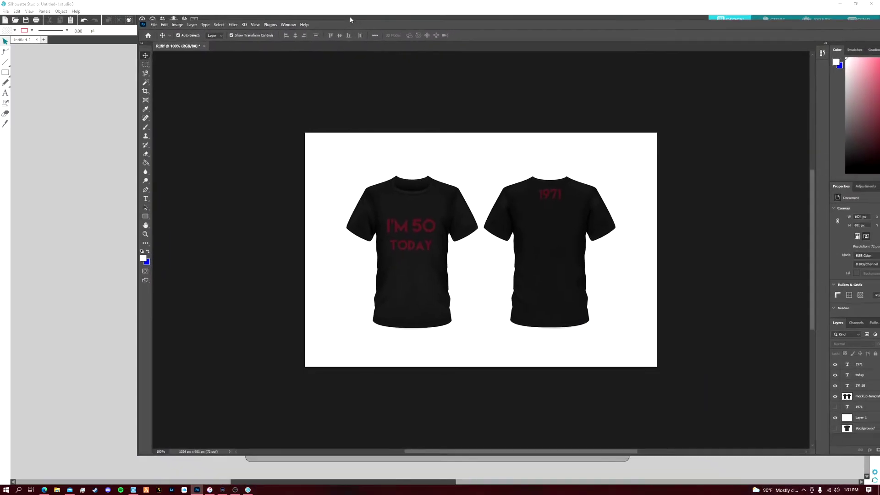
drag(350, 18, 286, 17)
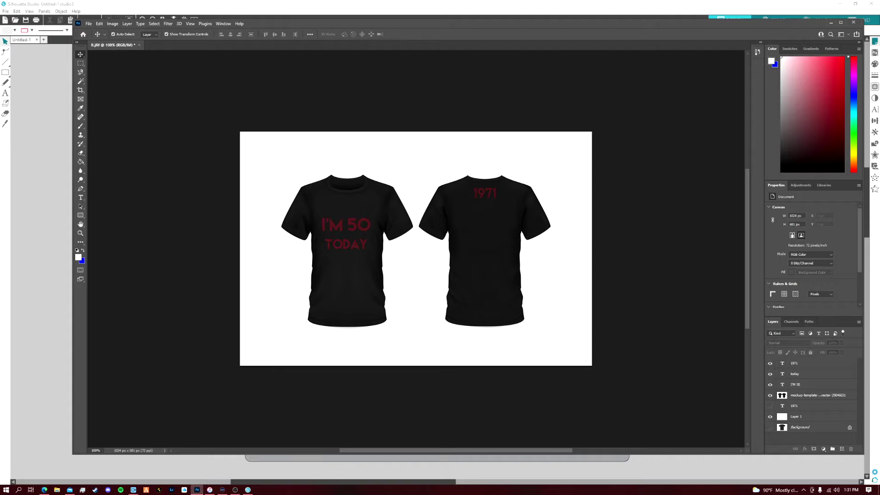
click(796, 385)
click(794, 374)
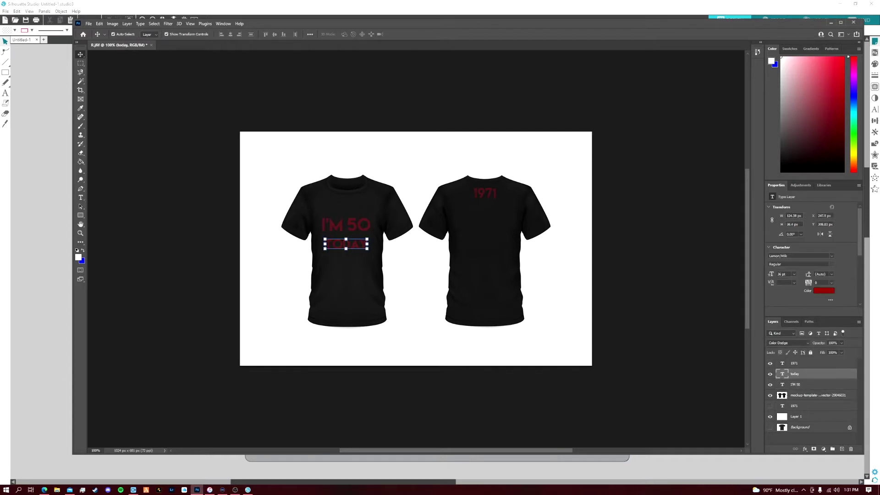
click(794, 364)
click(817, 395)
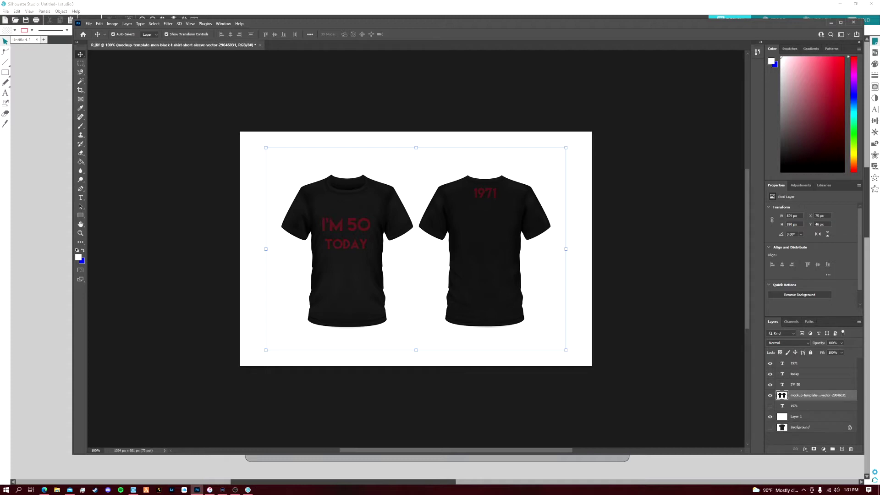
click(817, 363)
click(818, 395)
drag(284, 22, 238, 32)
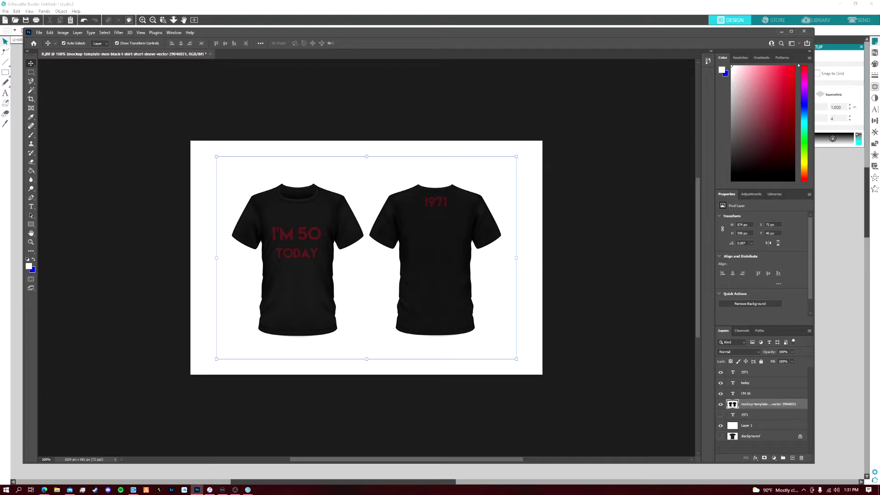
Step: Inspect the font and character settings of the "I'M 50" and "TODAY" text on the front shirt
click(601, 238)
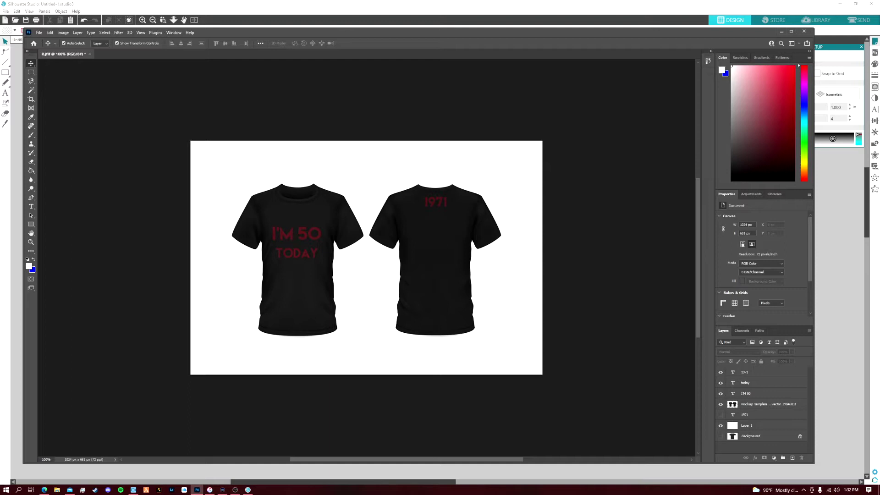
click(288, 234)
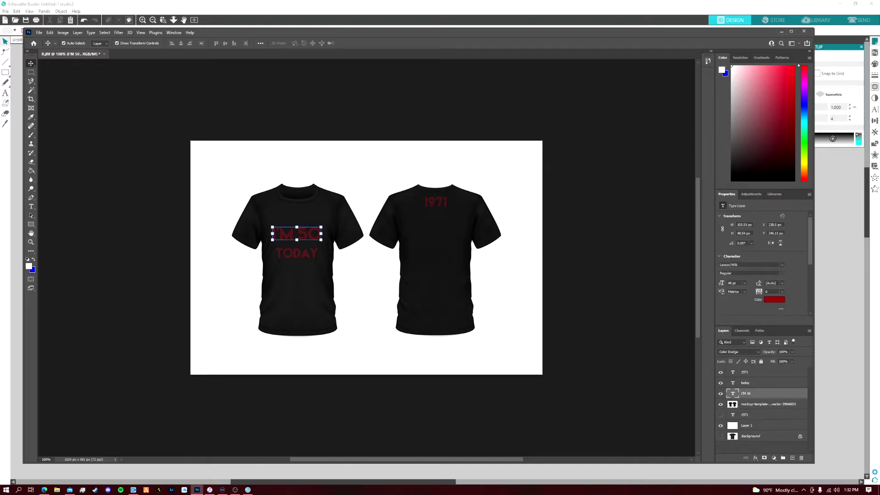
click(296, 253)
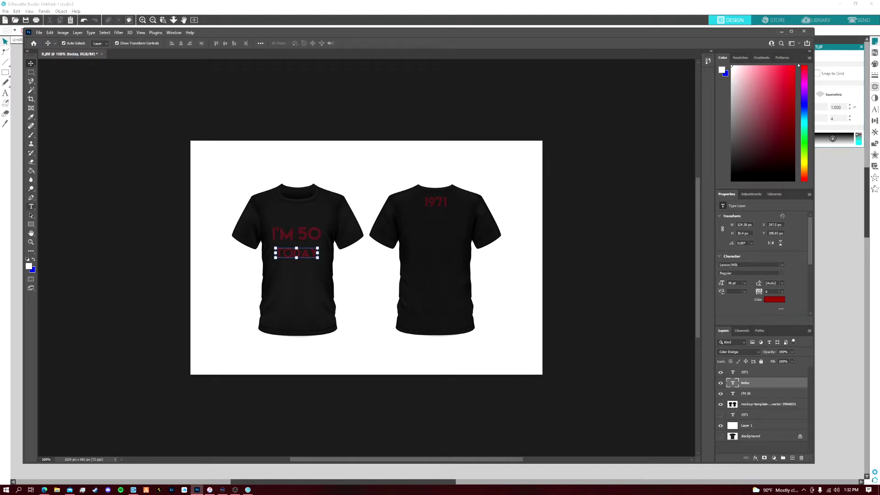
click(31, 206)
click(308, 234)
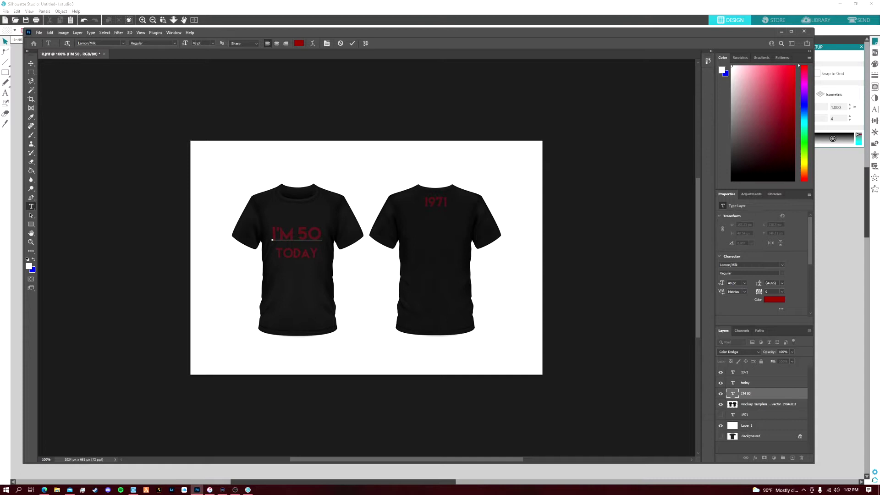
Step: Return to Silhouette Studio and start a text object in the upper-left area of the page
drag(303, 32, 879, 151)
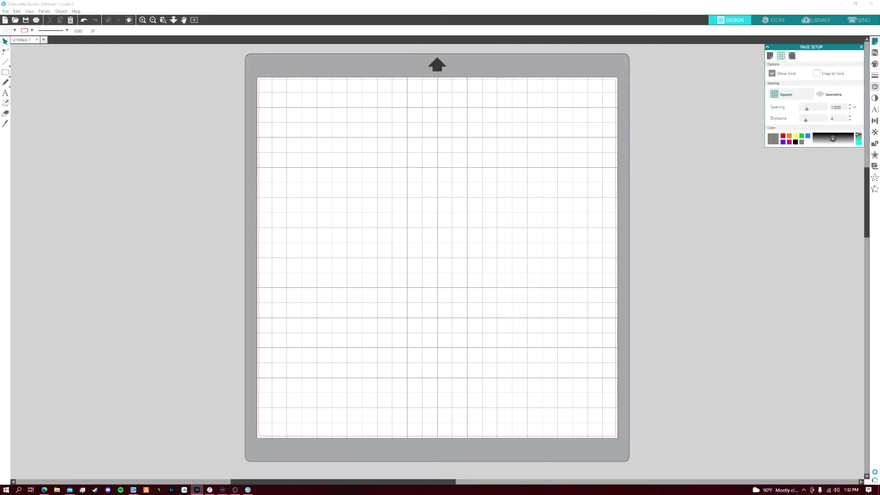
key(alt+Tab)
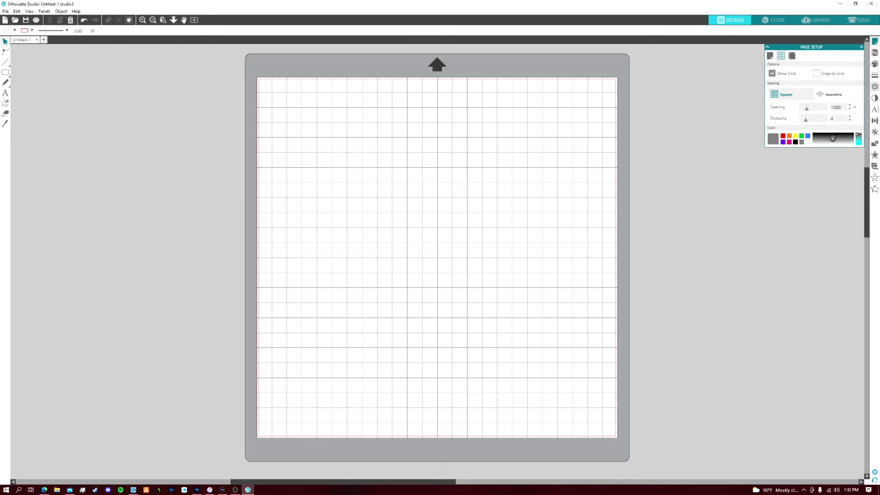
click(5, 92)
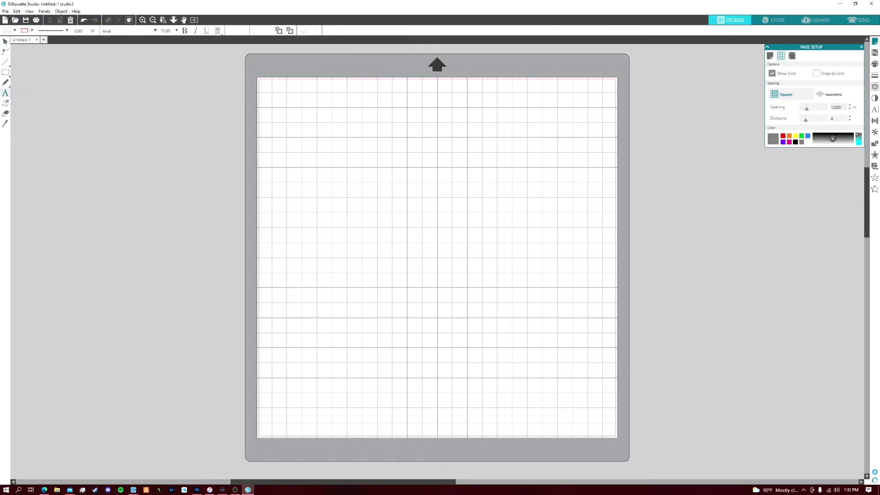
click(332, 164)
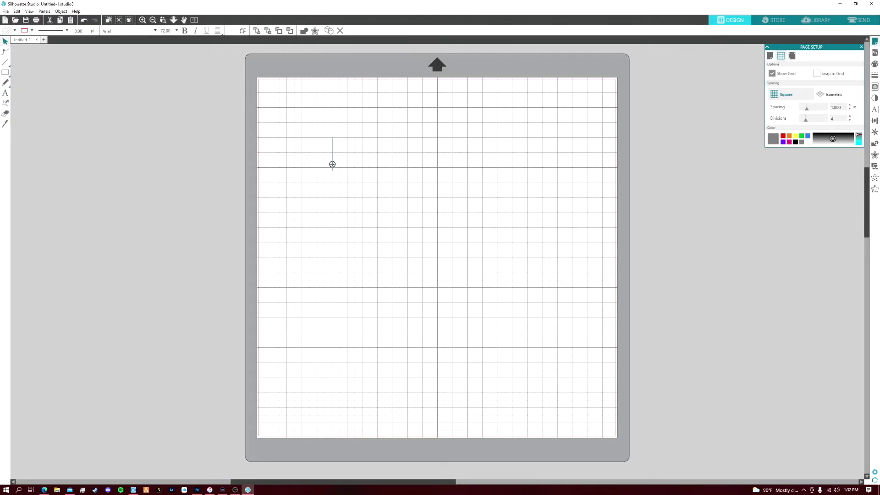
key(ctrl+i)
key(ctrl+i)
Step: Look through the available text fonts for the Lemon/Milk typeface used in the T-shirt mockup, and close the font list
click(155, 31)
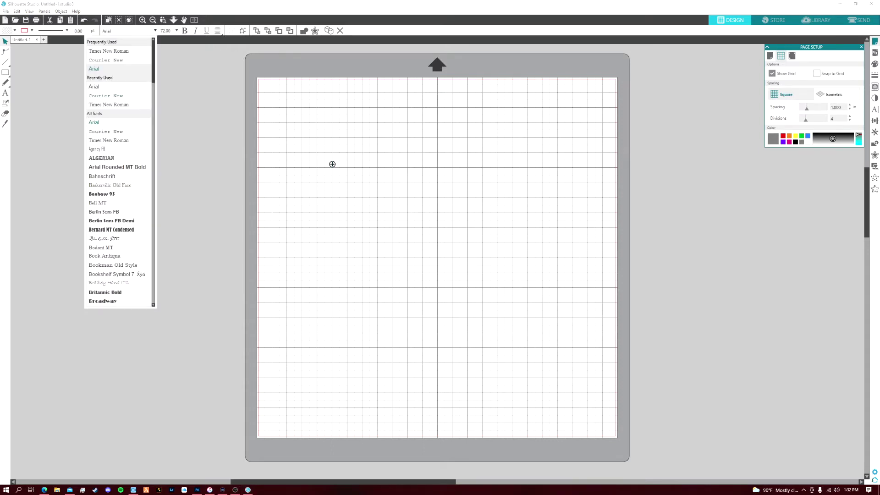
scroll(105, 157, down, 2)
key(Down)
key(Down)
key(Down)
key(Down)
key(Down)
key(Down)
key(Down)
key(Down)
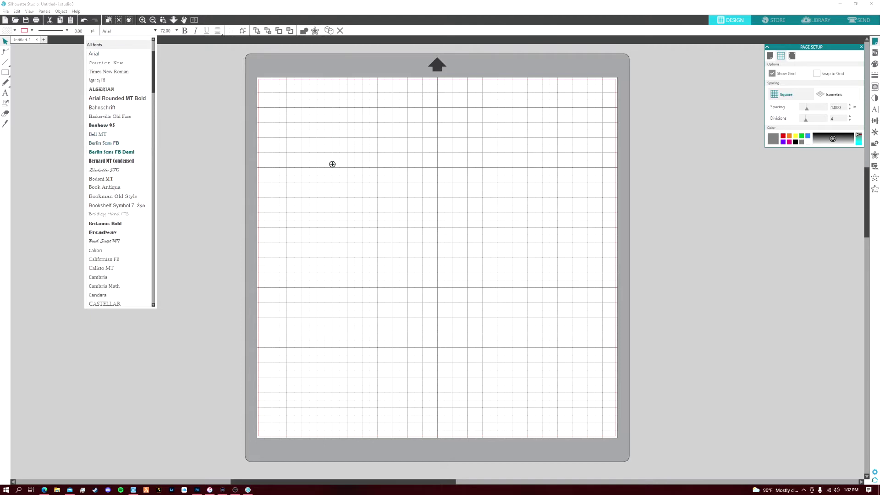
key(Down)
key(Down)
key(Down)
key(Down)
key(Down)
key(Down)
key(Down)
key(Down)
key(Down)
key(Down)
key(Down)
key(Down)
key(Down)
key(Down)
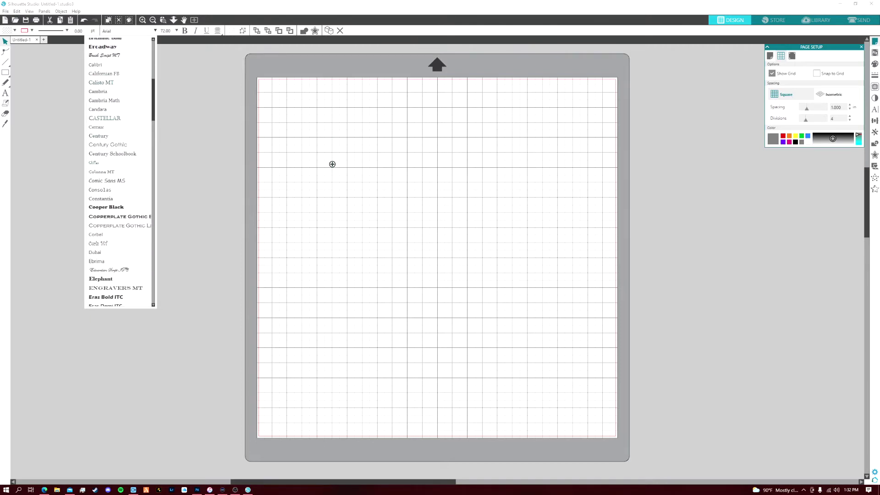
key(Down)
key(Down)
key(Down)
key(Down)
key(Down)
key(Down)
key(Down)
key(Down)
key(Down)
key(Down)
key(Down)
key(Down)
key(Down)
key(Down)
key(Down)
key(Down)
key(Down)
key(Down)
key(Down)
key(Down)
key(Down)
key(Down)
key(Down)
key(Down)
key(Down)
key(Down)
key(Down)
key(Down)
key(Down)
key(Down)
key(Down)
key(Down)
key(Down)
key(Down)
key(Down)
key(Down)
key(Down)
key(Down)
key(Down)
key(Down)
key(Down)
key(Down)
key(Down)
key(Down)
key(Down)
key(Down)
key(Down)
key(Down)
key(Down)
key(Down)
key(Down)
key(Down)
key(Down)
key(Down)
key(Down)
key(Down)
key(Down)
key(Down)
key(Down)
key(Down)
key(Up)
key(Up)
key(Up)
key(Up)
key(Up)
key(Up)
key(Up)
key(Up)
key(Up)
key(Up)
key(Up)
key(Up)
key(Up)
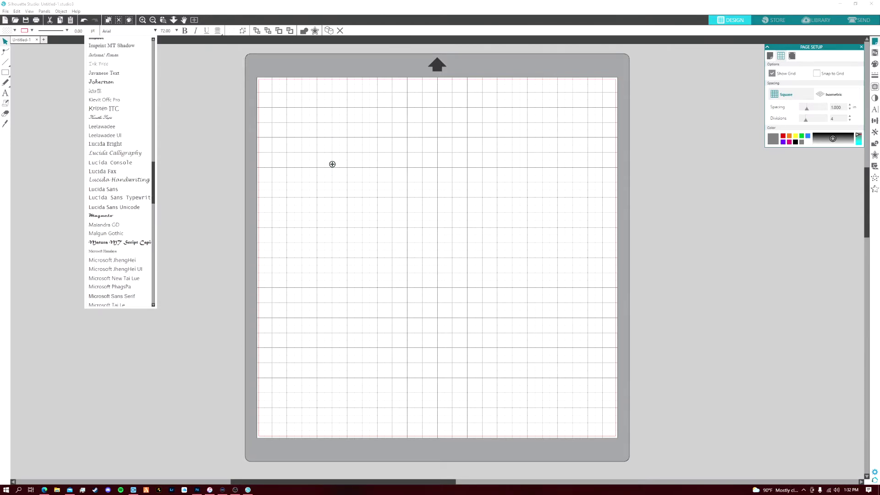
key(Down)
key(Down)
key(Down)
key(Down)
key(Down)
key(Down)
key(Down)
key(Down)
key(Down)
key(Down)
key(Down)
key(Down)
key(Down)
key(Down)
key(Down)
key(Down)
key(Down)
key(Down)
key(Down)
key(Down)
key(Down)
key(Down)
key(Down)
key(Down)
key(Down)
key(Down)
key(Down)
key(Down)
key(Down)
key(Down)
key(Down)
key(Down)
key(Down)
key(Down)
key(Down)
key(Down)
key(Down)
key(Down)
key(Down)
key(Down)
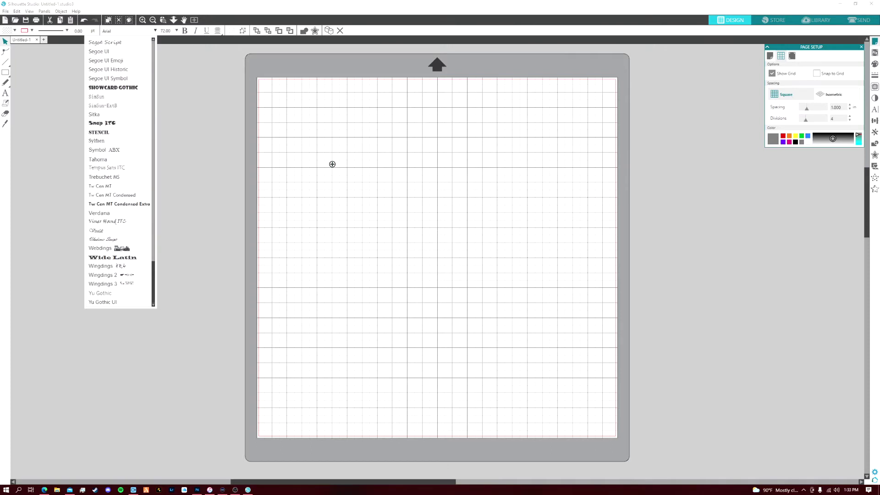
key(Up)
key(Up)
key(Up)
key(Up)
key(Up)
key(Up)
key(Up)
key(Up)
key(Up)
key(Up)
key(Up)
key(Up)
key(Up)
key(Up)
key(Up)
key(Up)
key(Up)
key(Up)
key(Up)
key(Up)
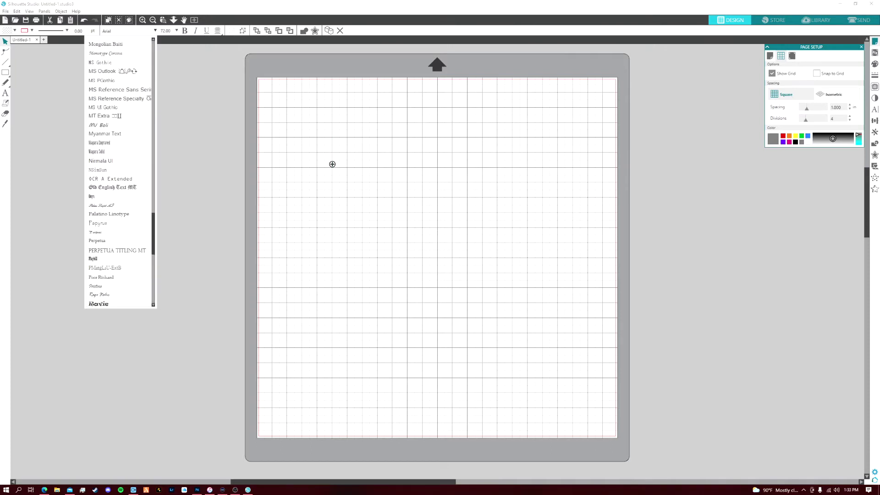
key(Escape)
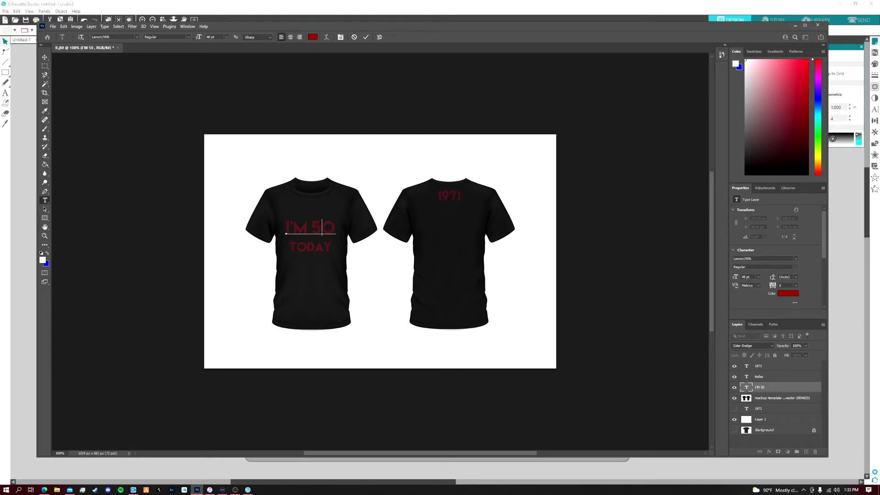
Step: Commit the text edit in Photoshop and create a new 1280 × 720 pixel RGB document at 300 pixels/inch with a white background
key(ctrl+Return)
click(53, 26)
click(58, 34)
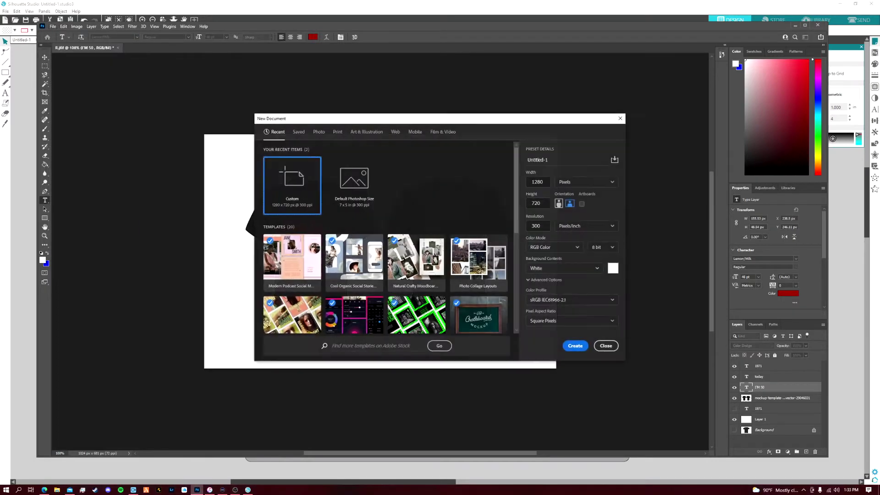
key(Return)
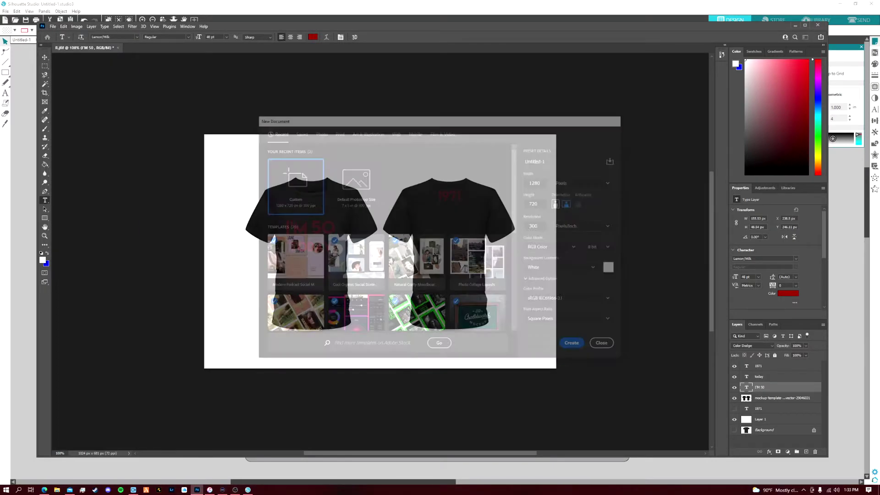
Step: Add dark red 48 pt Lemon/Milk text reading "I'M 50" and place it in the upper middle of the canvas
click(317, 214)
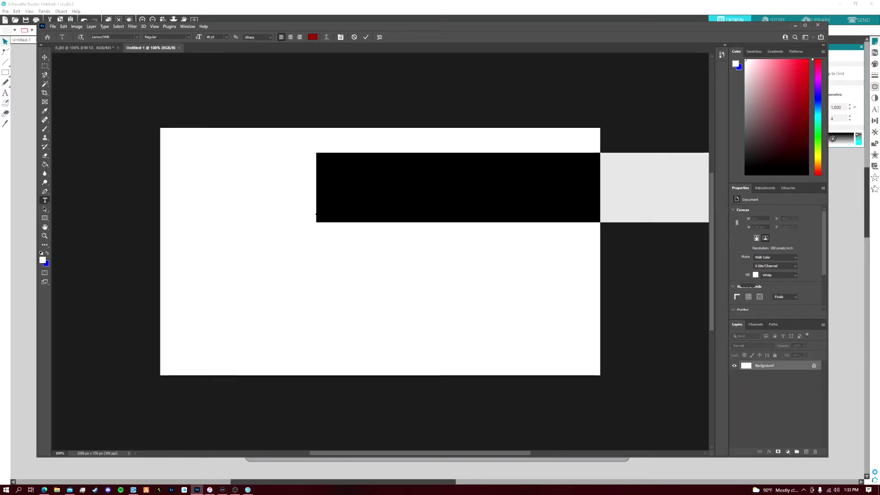
click(410, 193)
drag(410, 249, 261, 273)
drag(267, 204, 262, 191)
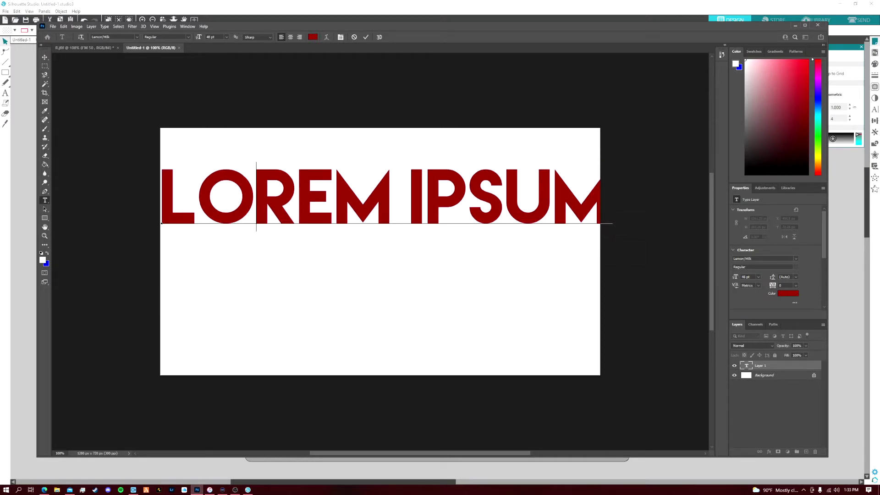
key(ctrl+a)
text(I)
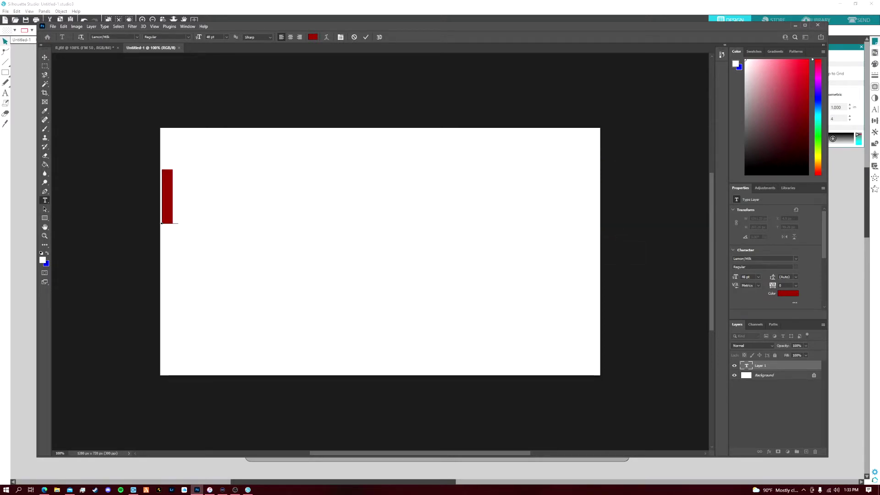
text(")
key(BackSpace)
text(',M)
key(BackSpace)
key(BackSpace)
text(M 50)
drag(312, 266, 426, 250)
Step: Add a second text line reading "TODAY", commit the text and hide the white Background layer
key(Return)
text(T)
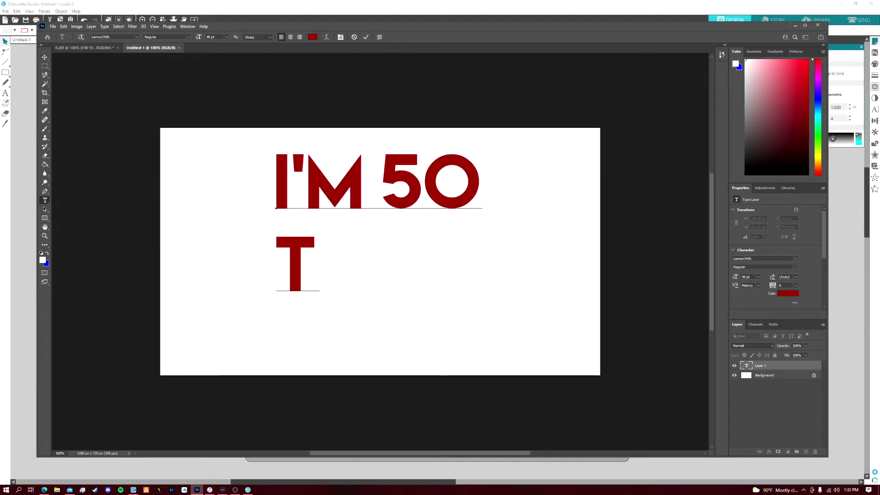
text(ODAY)
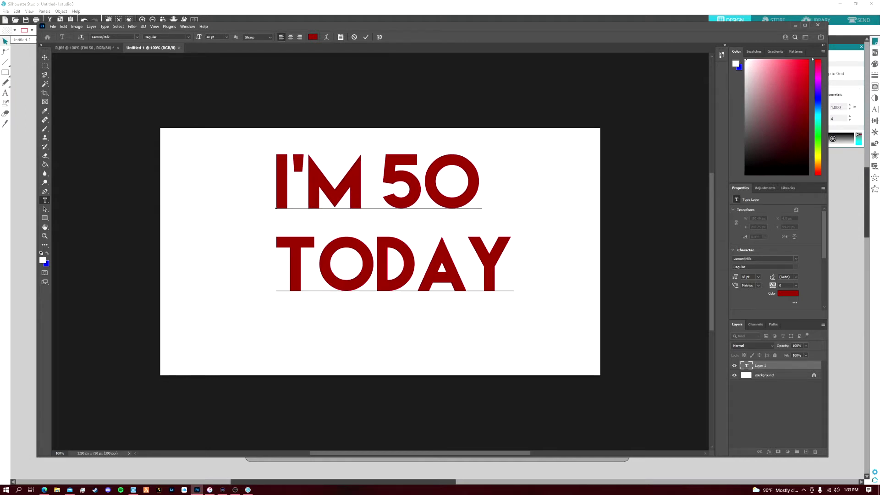
click(365, 37)
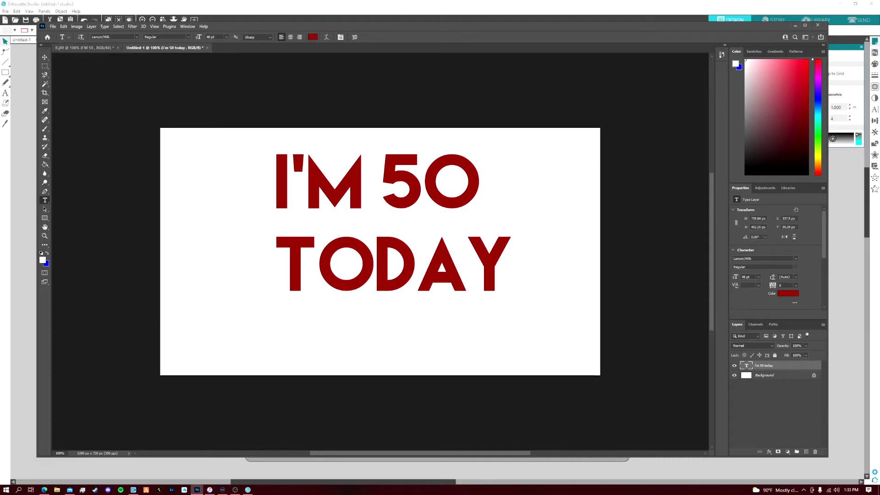
click(734, 375)
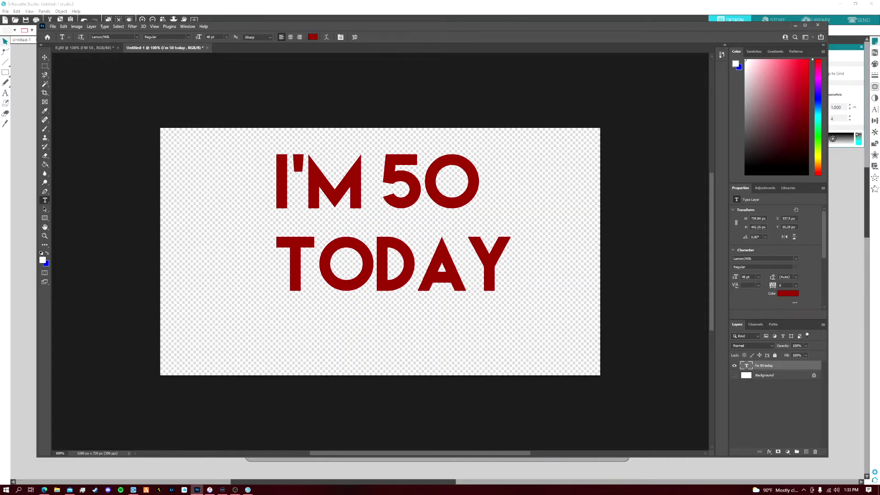
key(v)
Step: Save a copy of the lettering as a PNG named 50TD in the Downloads folder, using the large file size option
click(52, 26)
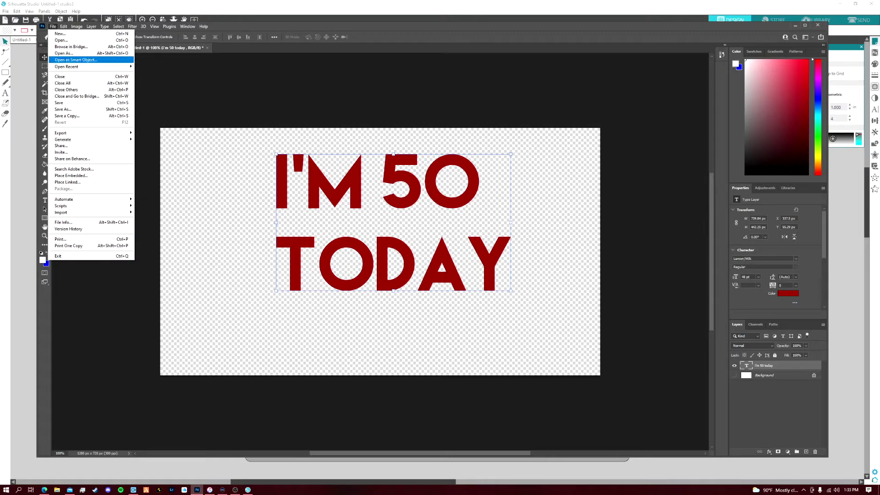
click(62, 109)
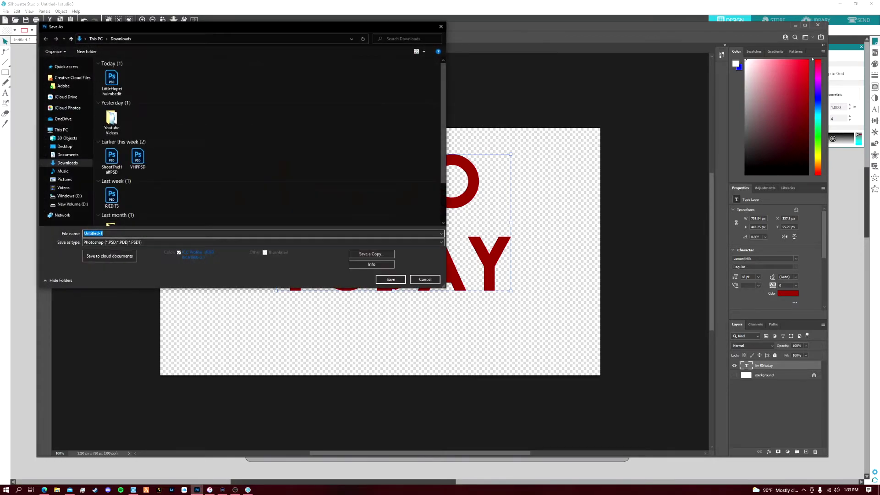
click(262, 242)
click(262, 243)
click(371, 254)
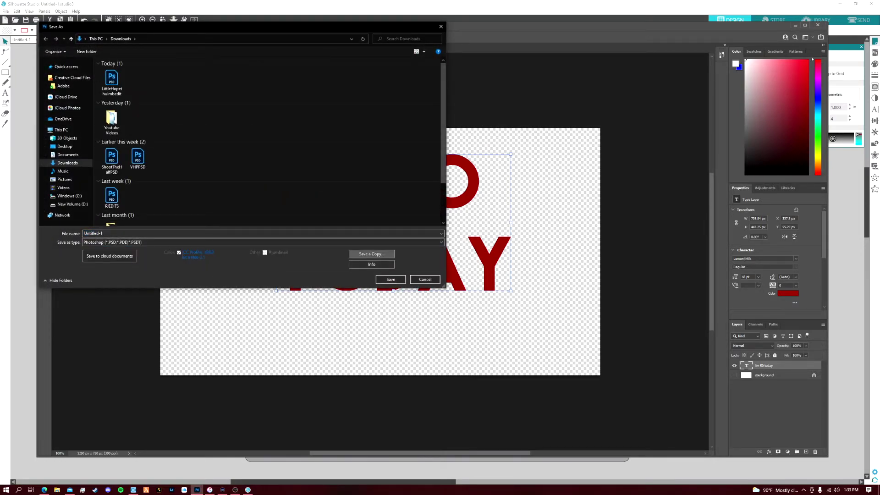
click(183, 242)
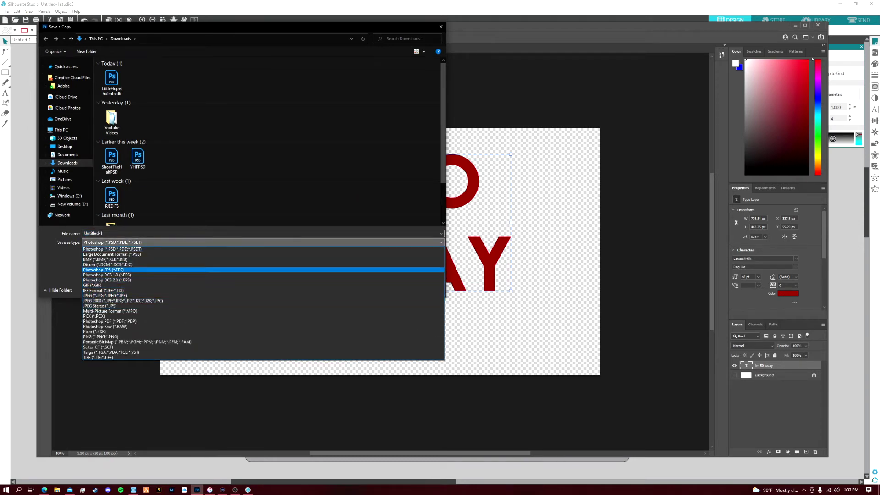
click(100, 336)
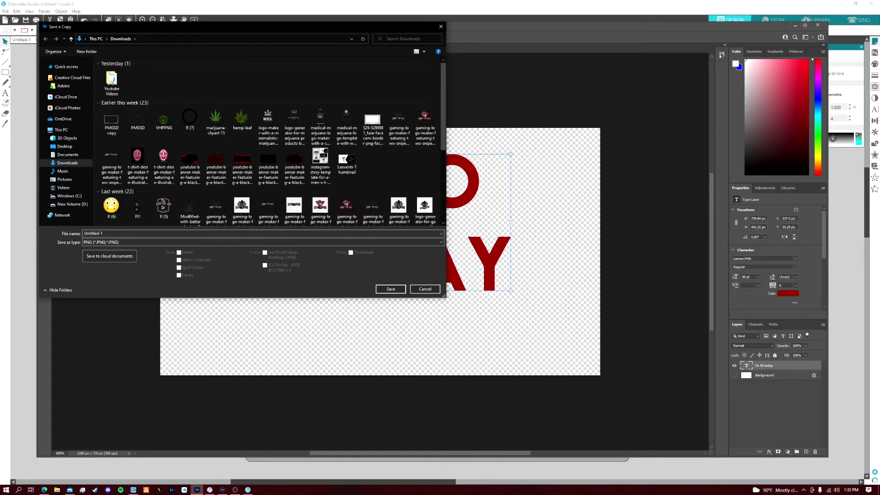
text(15)
key(BackSpace)
key(BackSpace)
text(50TO)
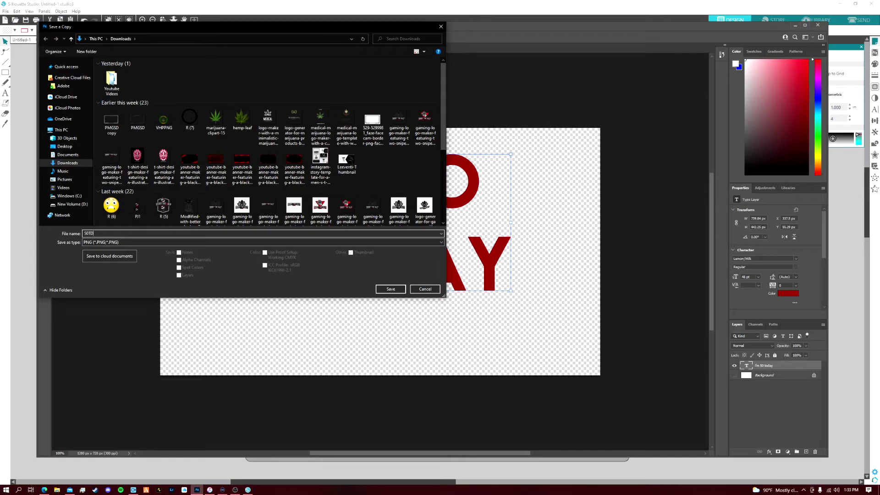
key(Return)
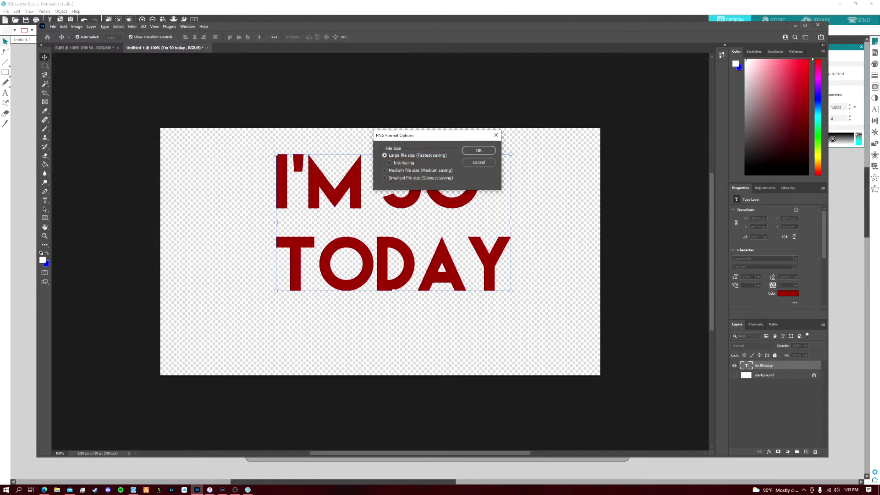
key(Return)
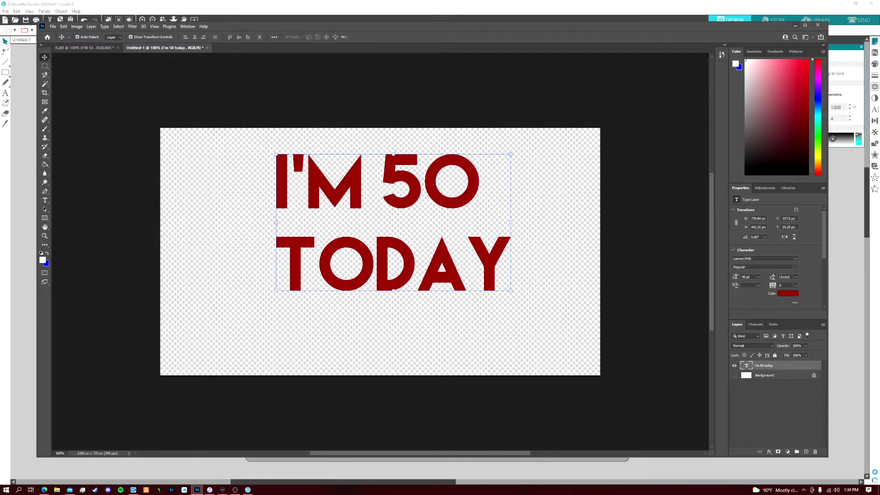
Step: Switch back to Silhouette Studio and open the 50TD image from the Downloads folder
click(795, 25)
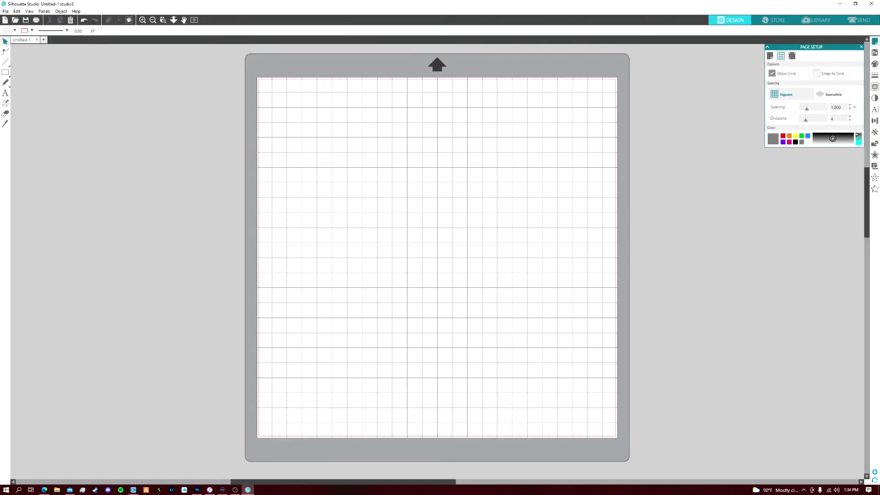
click(5, 12)
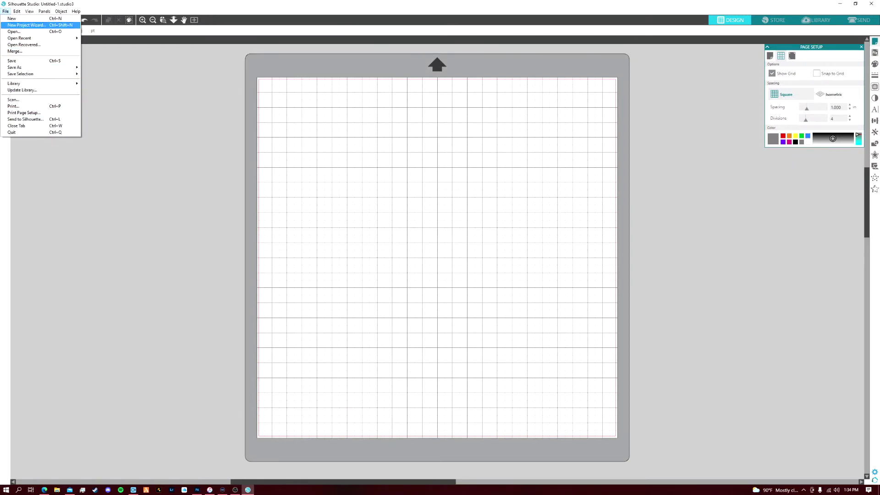
click(20, 32)
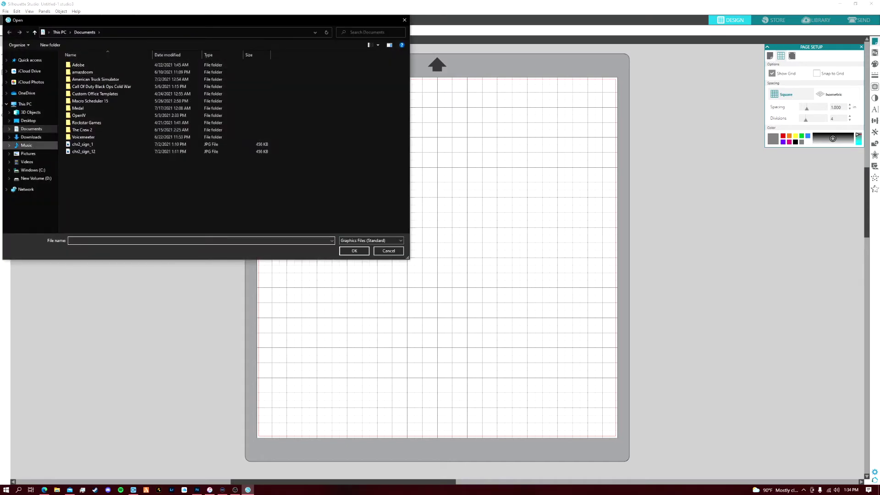
click(30, 137)
double_click(77, 76)
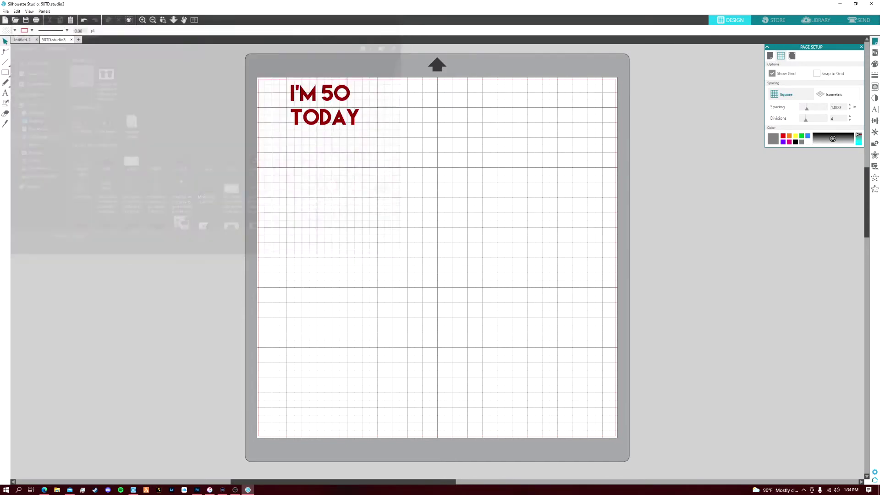
Step: Enlarge the lettering image to about 12 × 6.7 inches and center it across the upper half of the page
drag(321, 105, 413, 152)
drag(479, 197, 621, 277)
drag(522, 216, 467, 211)
drag(407, 201, 401, 228)
drag(287, 144, 201, 92)
drag(387, 206, 442, 202)
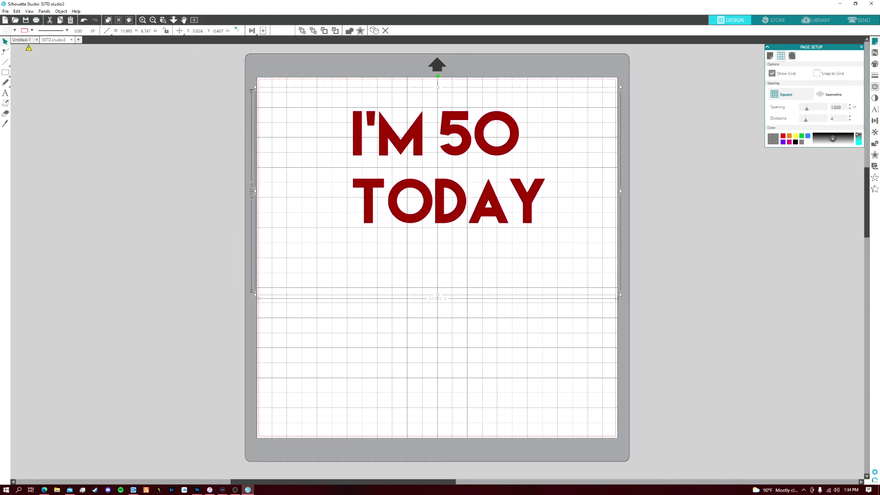
key(Escape)
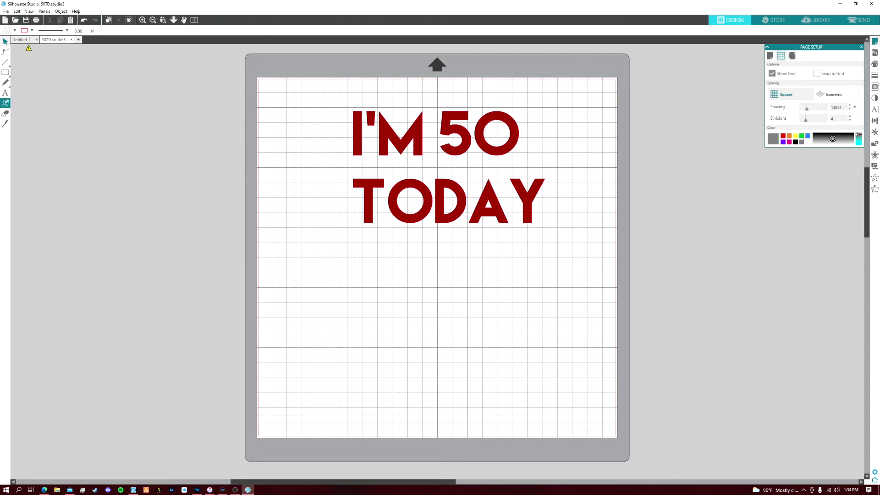
Step: Try straight Knife tool cuts across the "I'M 50 TODAY" lettering image
click(6, 113)
click(5, 123)
drag(335, 163, 582, 162)
drag(334, 161, 557, 219)
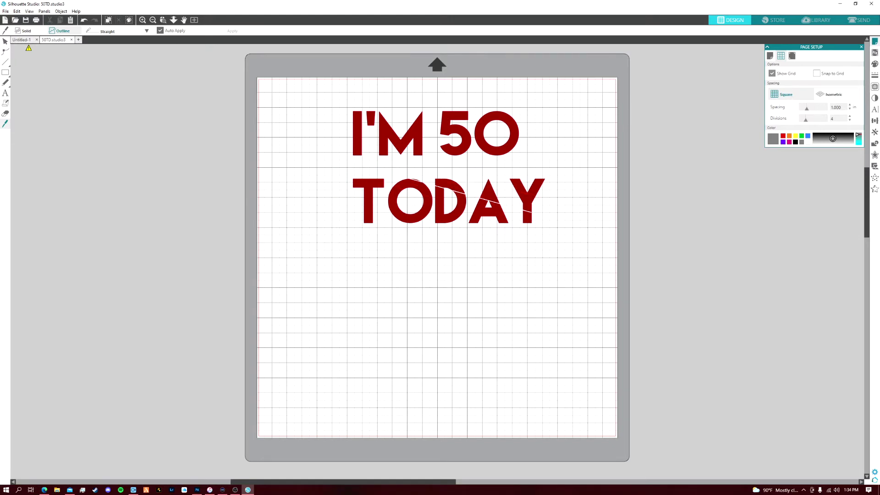
drag(323, 204, 574, 186)
drag(340, 97, 642, 168)
Step: Undo the knife cuts across the lettering and return to the Select tool
key(ctrl+z)
key(ctrl+z)
key(ctrl+z)
click(5, 41)
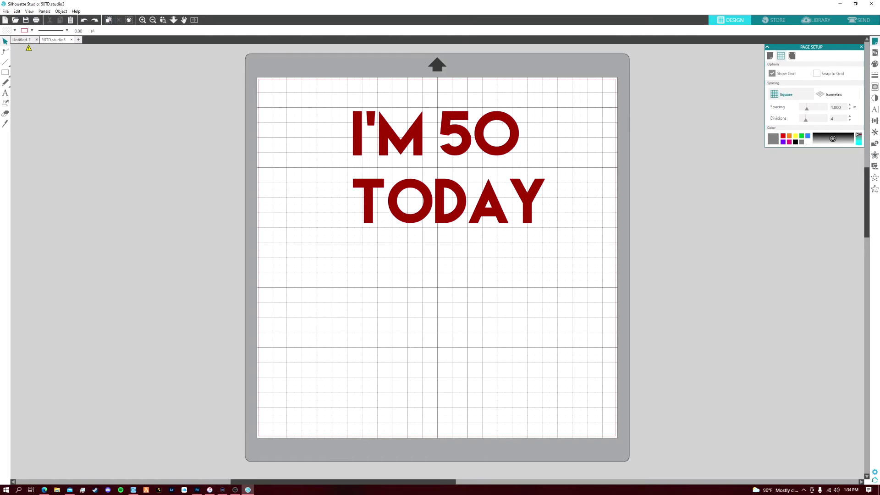
mouse_move(5, 82)
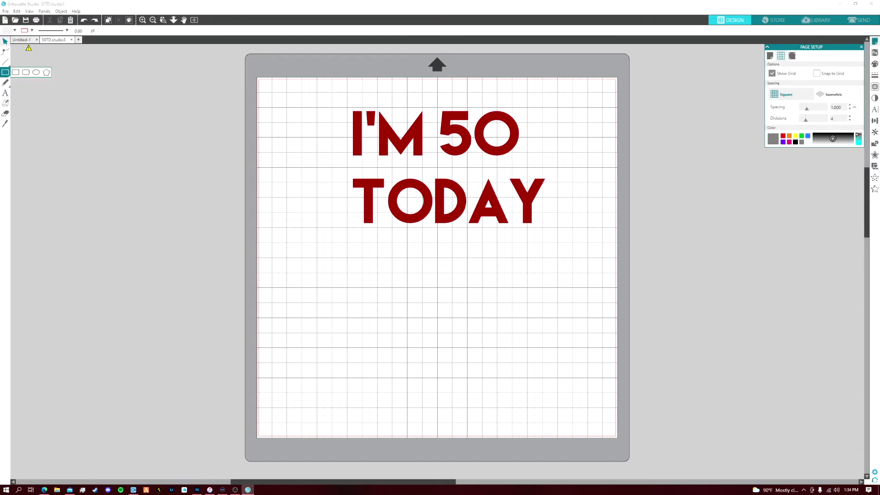
click(5, 51)
click(5, 51)
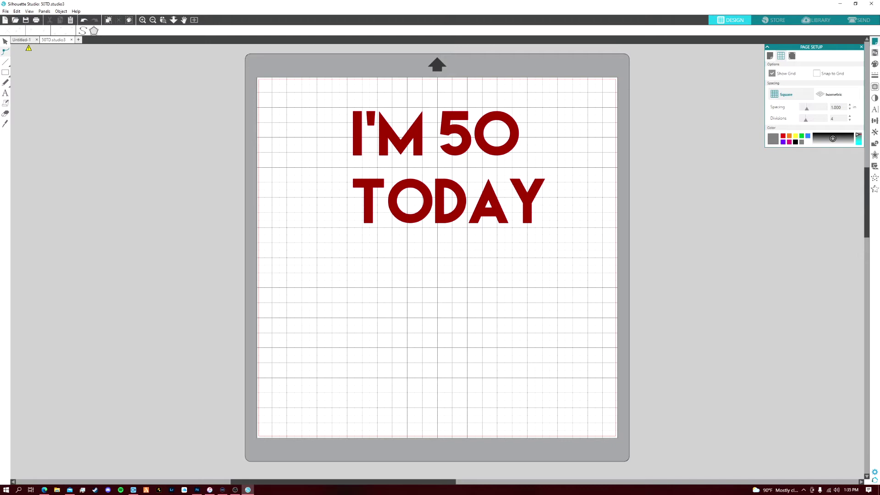
click(5, 41)
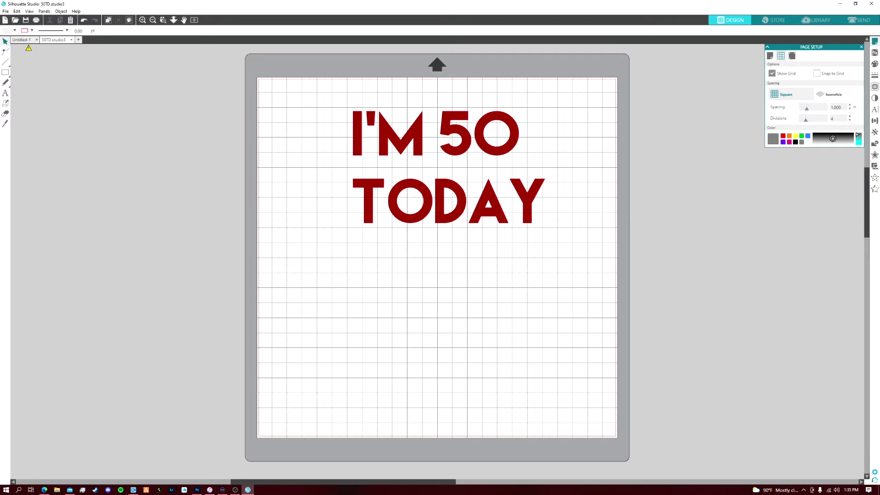
Step: Try point editing on the lettering image, shift it slightly across the page, and exit point edit mode
double_click(438, 197)
double_click(438, 197)
double_click(438, 197)
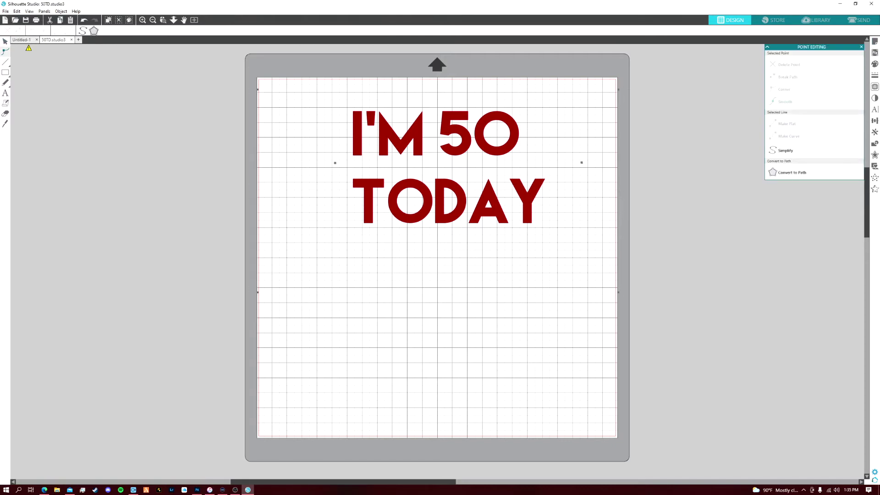
drag(439, 198, 425, 202)
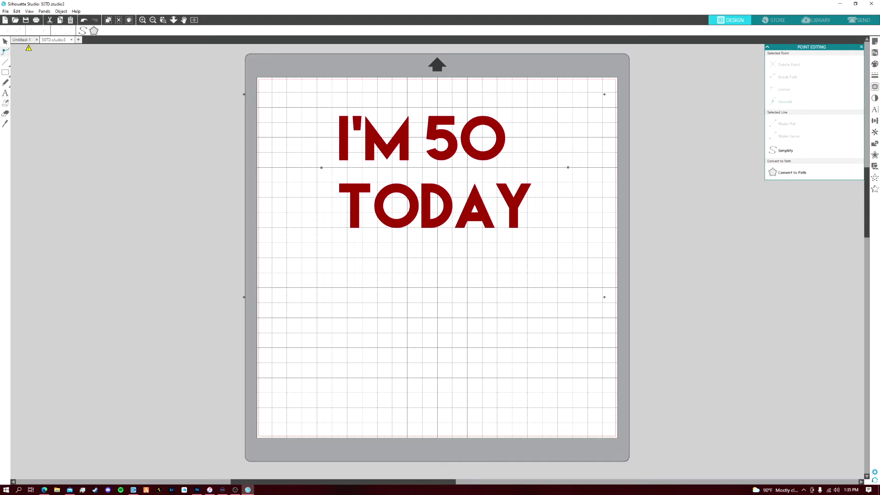
right_click(455, 134)
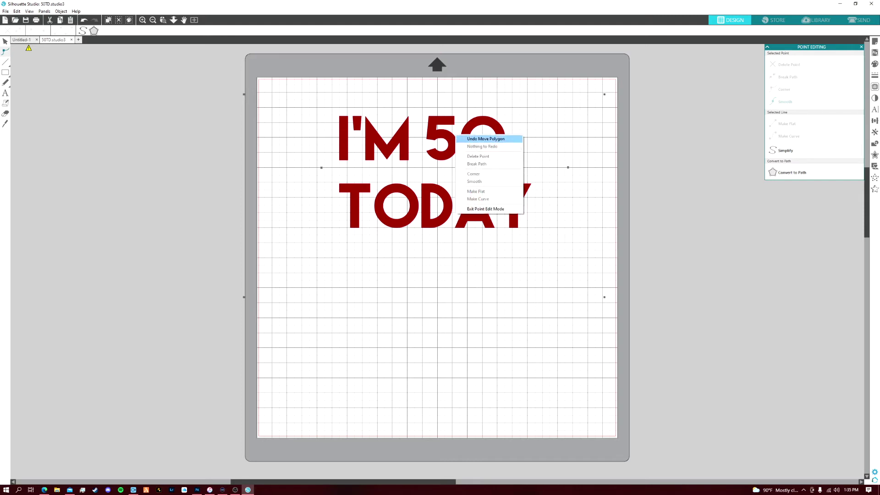
click(485, 209)
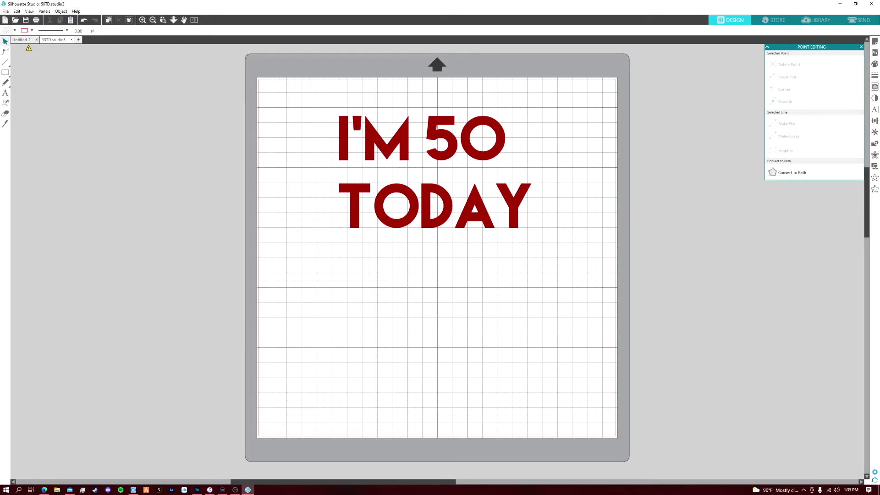
Step: Undo the image's move, remaining cut and enlargement back to its original size and placement at the page's upper-left corner
key(ctrl+z)
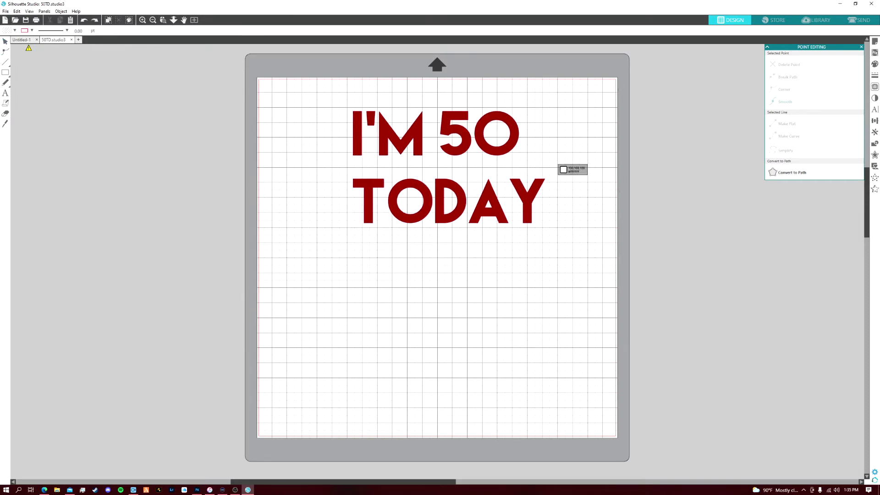
key(ctrl+z)
key(ctrl+z)
key(ctrl+z)
key(ctrl+z)
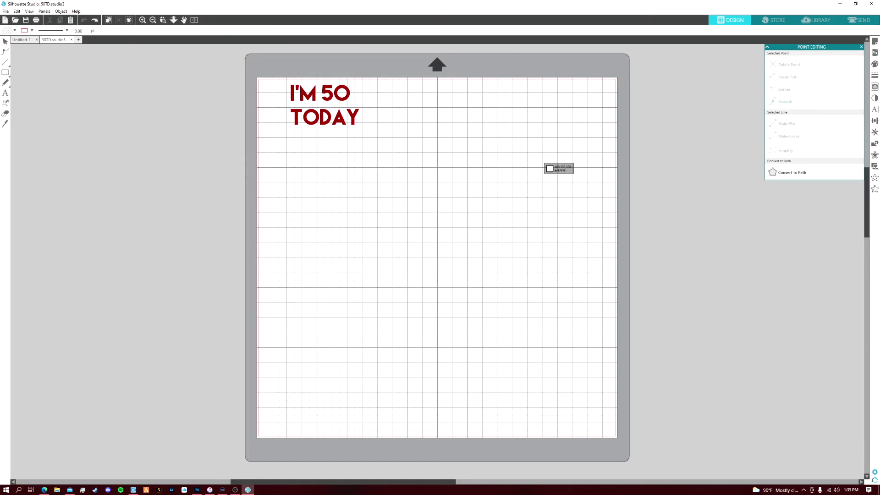
Step: Cut the "I'M 50 TODAY" lettering image from the page
click(331, 118)
click(331, 118)
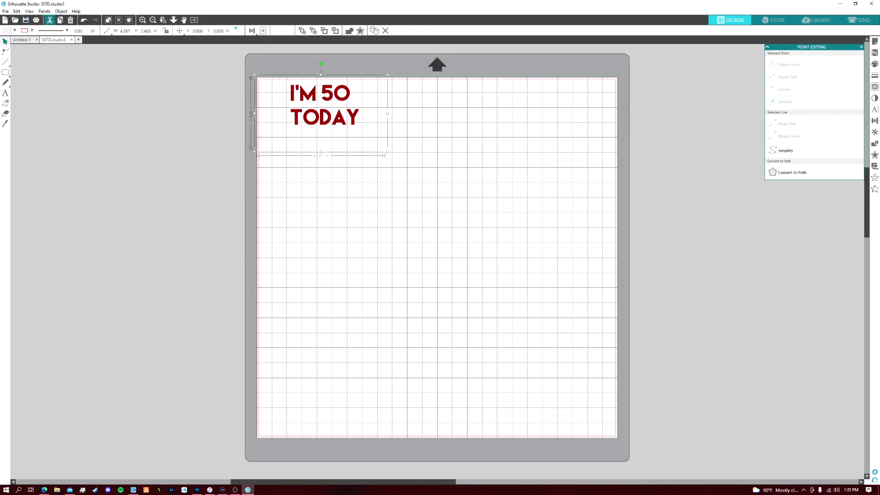
click(49, 20)
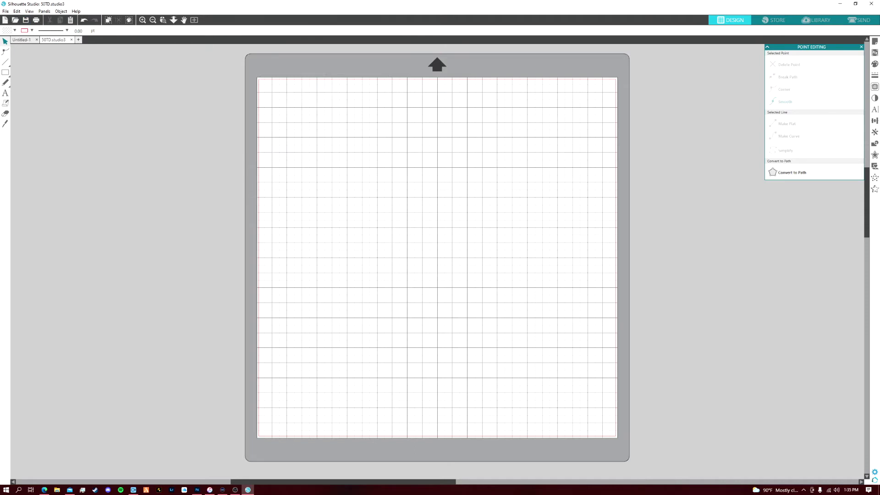
Step: Add an "I'M 50" text object in the upper part of the page
click(5, 93)
click(316, 137)
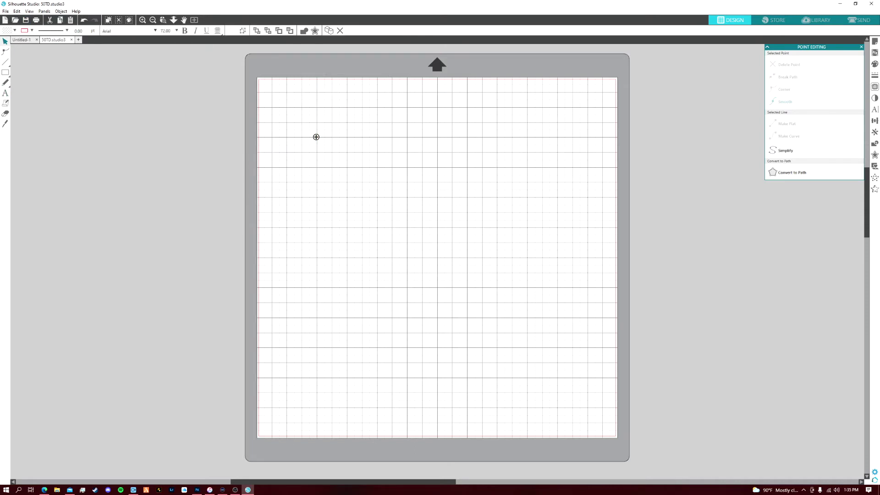
click(299, 172)
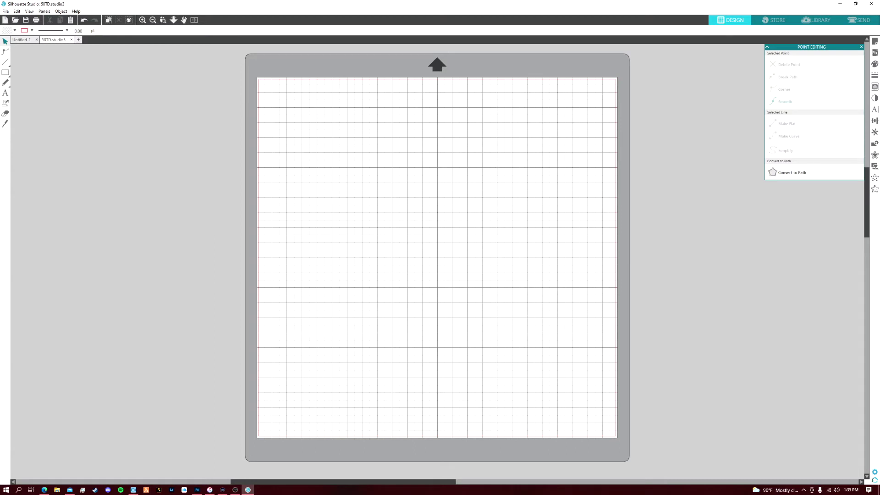
key(t)
click(313, 157)
key(Escape)
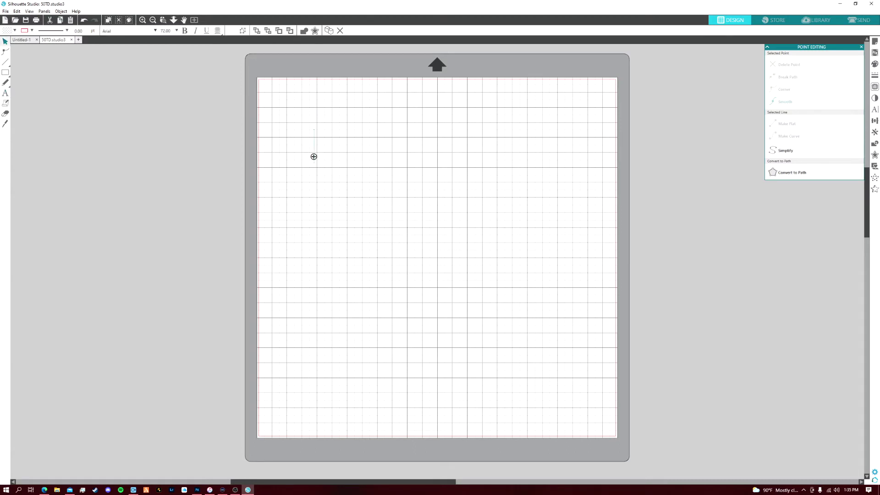
text(I'M 50)
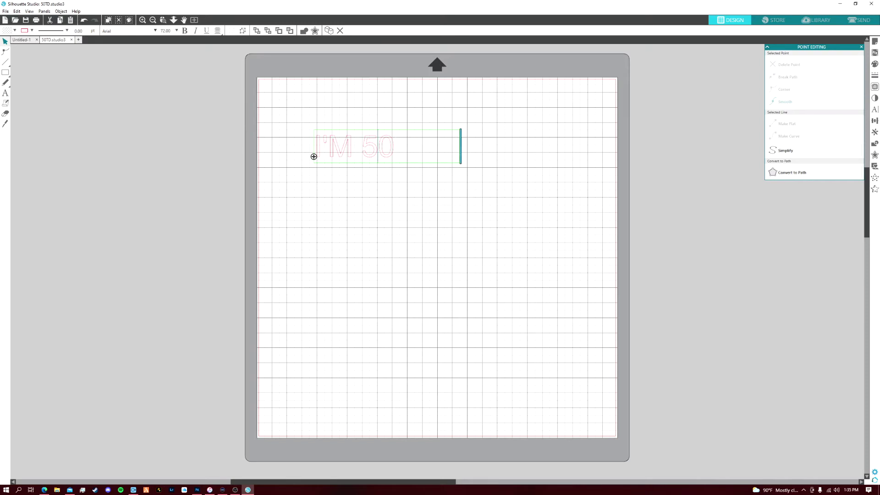
Step: Try the Blackadder ITC, Copperplate Gothic Bold and Copperplate Gothic Light fonts on the whole "I'M 50" text
key(ctrl+a)
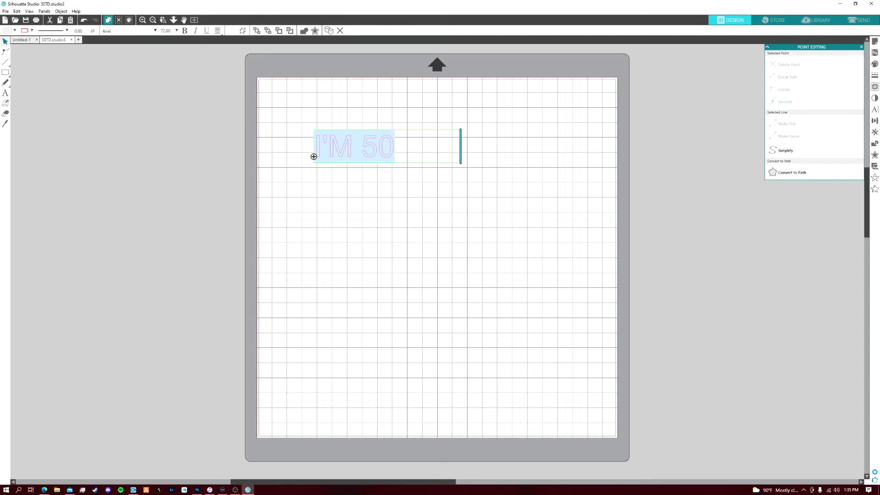
click(155, 30)
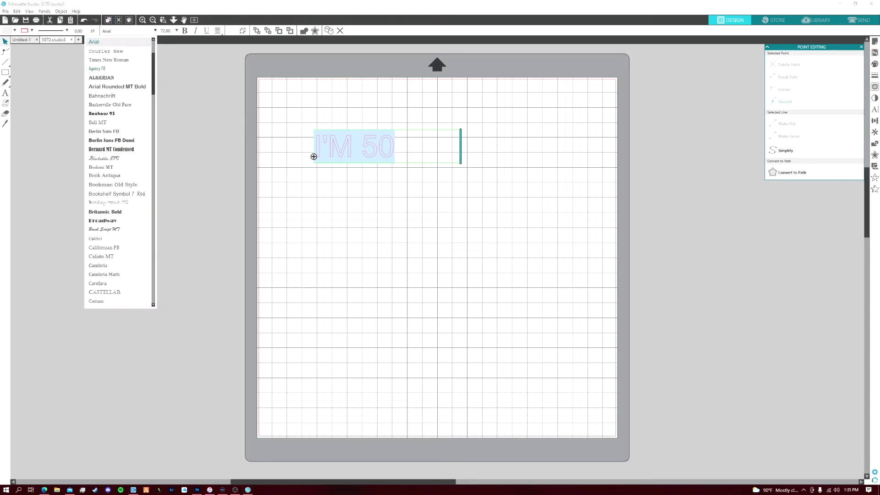
scroll(110, 146, down, 1)
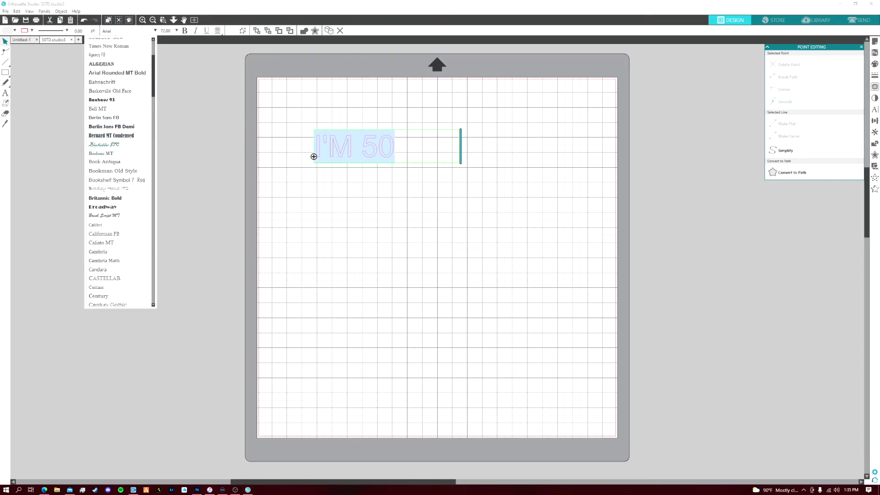
scroll(115, 158, down, 3)
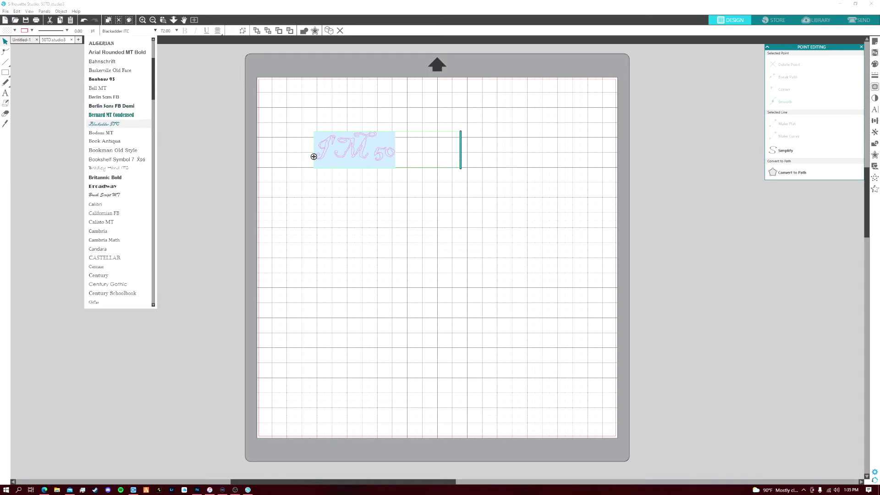
scroll(119, 172, down, 6)
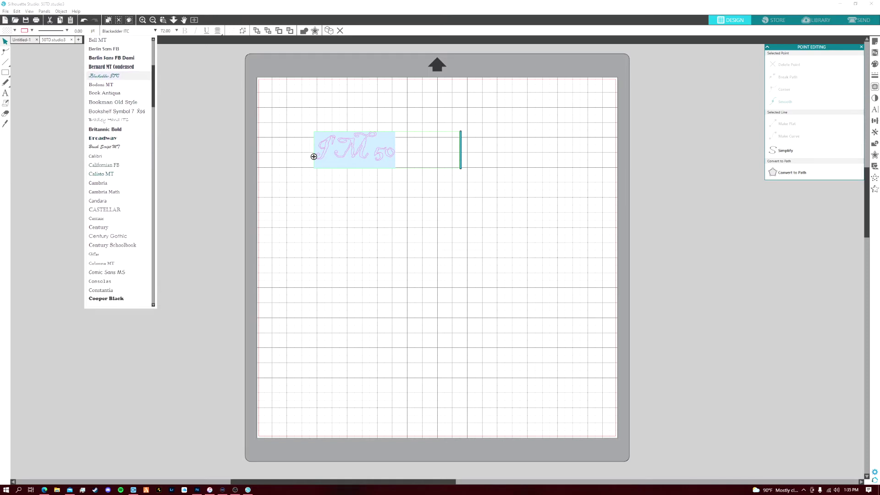
scroll(119, 172, down, 3)
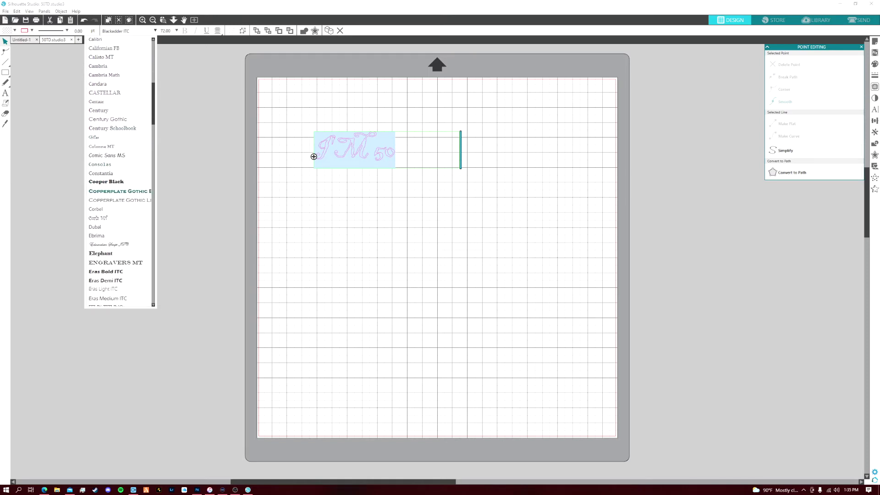
click(120, 170)
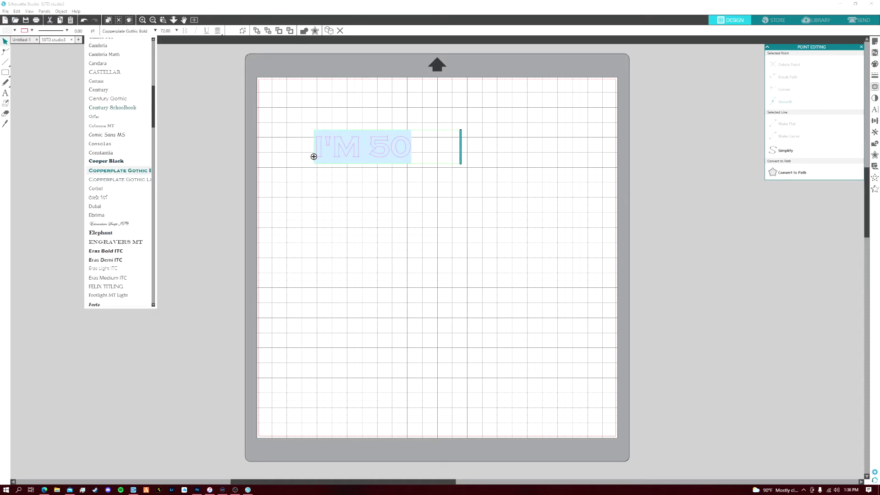
scroll(119, 172, down, 10)
scroll(119, 172, up, 6)
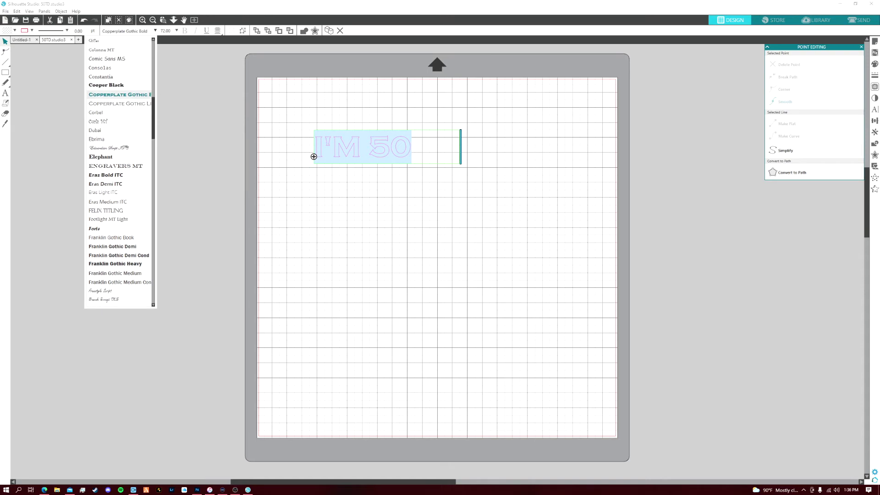
key(Down)
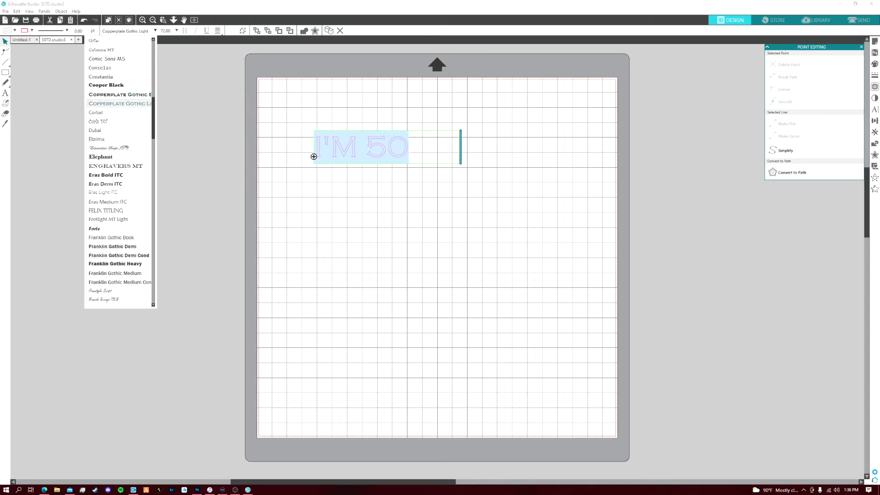
Step: Search the available fonts for "Lemon/milk" for the "I'M 50" text
scroll(119, 149, down, 1)
scroll(314, 156, down, 10)
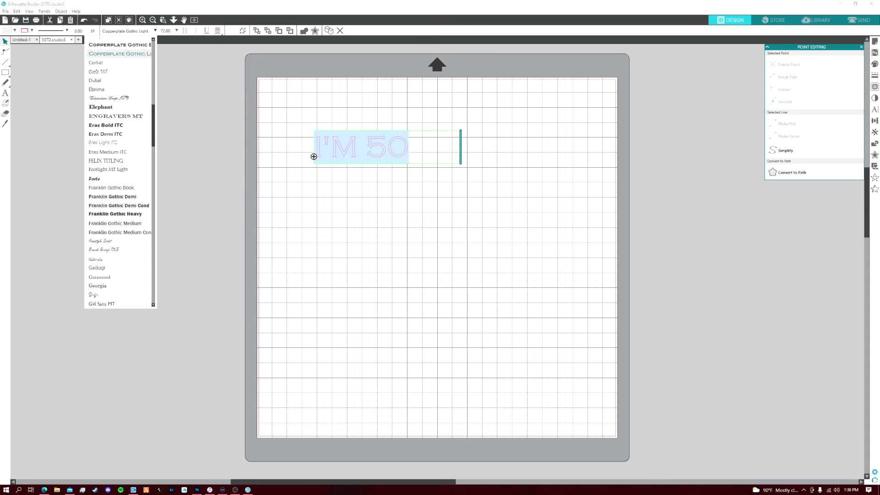
scroll(314, 156, down, 11)
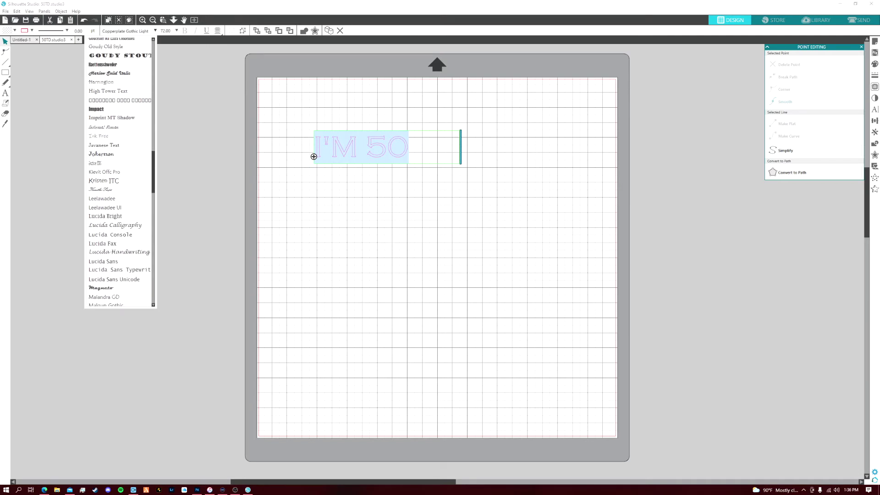
scroll(314, 156, down, 7)
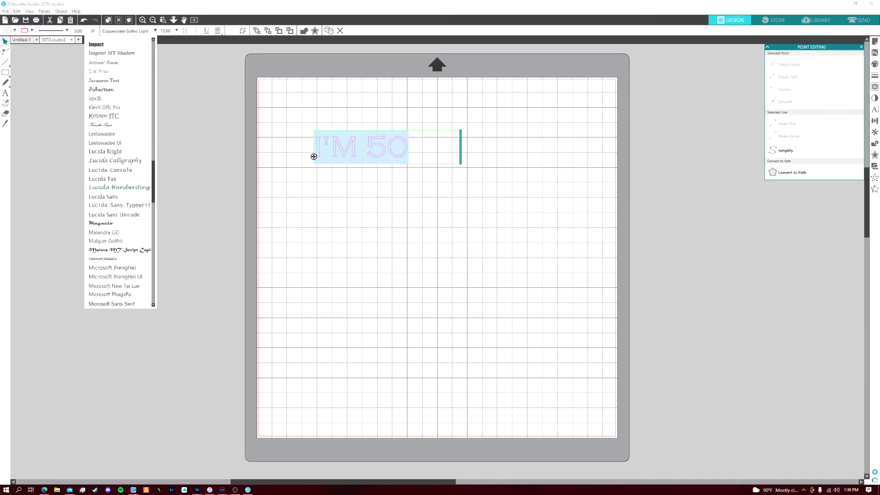
click(119, 187)
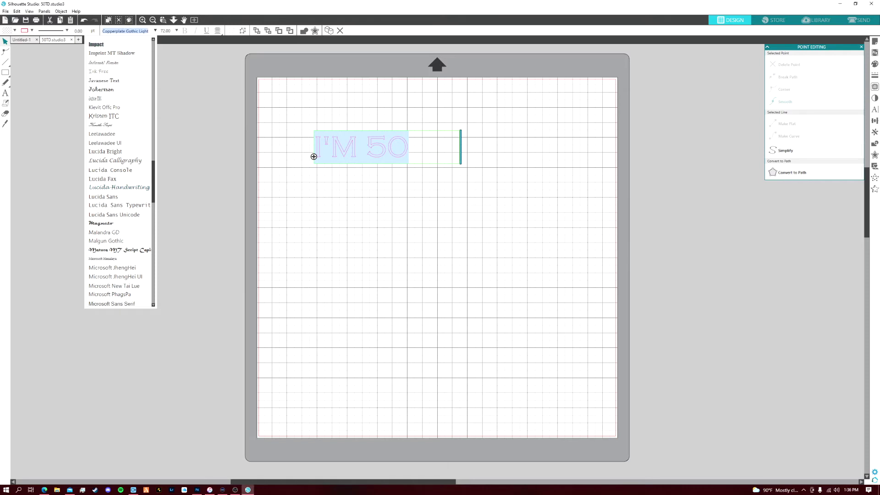
text(Lemon/milk)
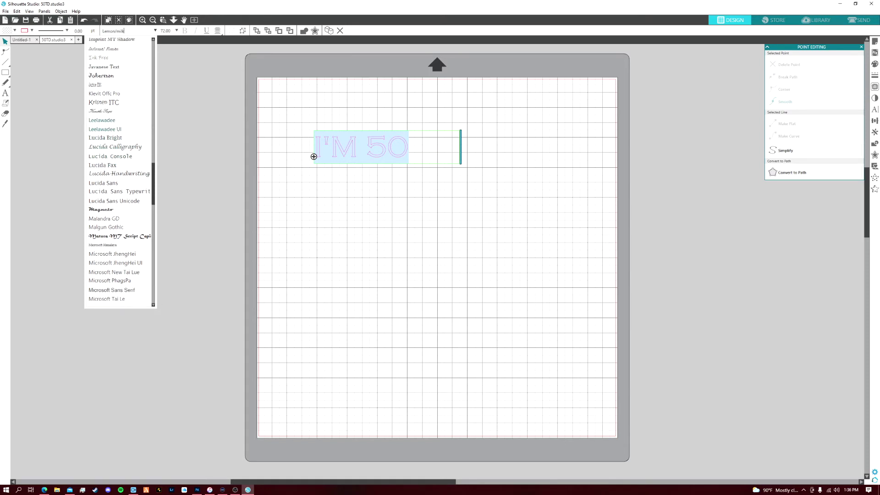
scroll(119, 184, down, 5)
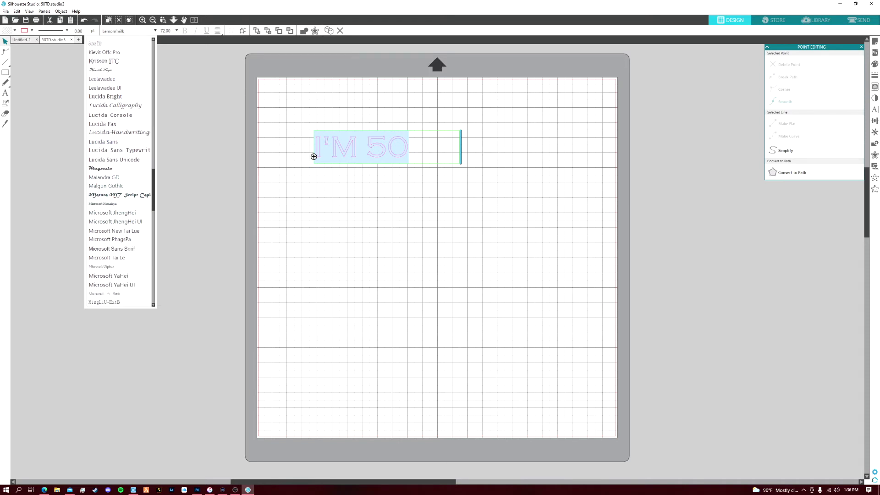
scroll(119, 183, down, 5)
key(Down)
key(Down)
key(Down)
key(Down)
key(Down)
key(Down)
key(Down)
key(Down)
key(Down)
key(Down)
key(Down)
key(Down)
key(Down)
key(Down)
key(Down)
key(Down)
key(Down)
key(Down)
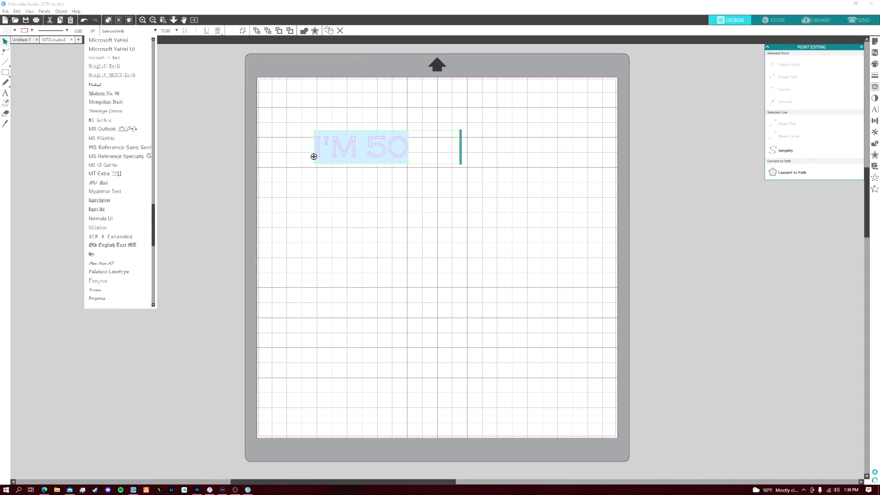
key(Down)
key(Down)
key(Down)
key(Down)
key(Down)
key(Down)
key(Down)
key(Down)
key(Down)
key(Down)
key(Down)
key(Down)
key(Down)
key(Down)
key(Down)
key(Down)
key(Down)
key(Down)
key(Down)
key(Down)
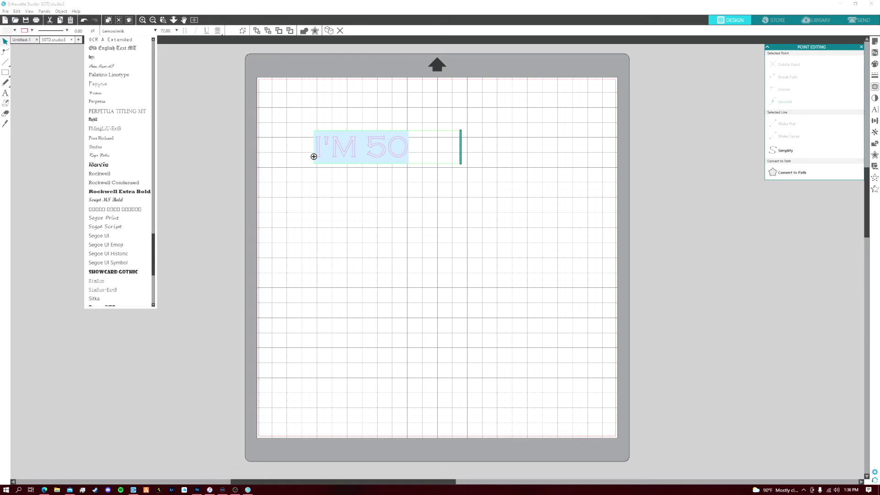
key(Down)
key(Down)
key(Down)
key(Down)
key(Down)
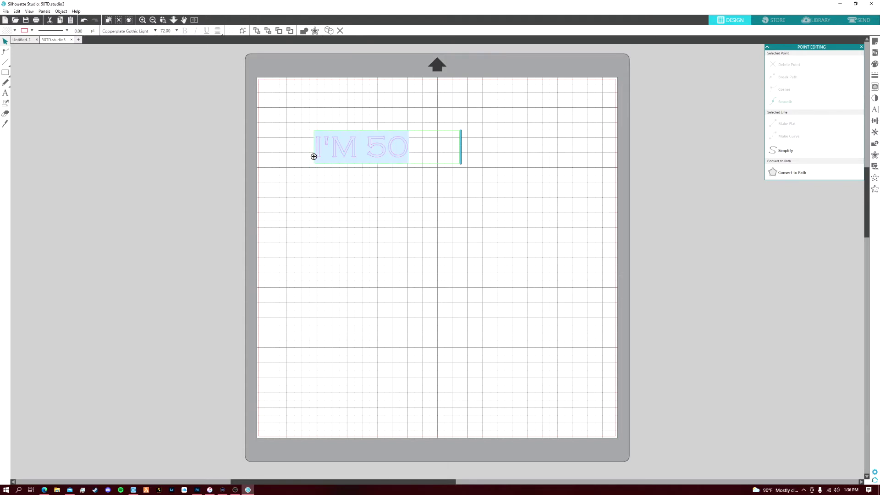
Step: Set the "I'M 50" text to Copperplate Gothic Bold and finish editing it
click(155, 31)
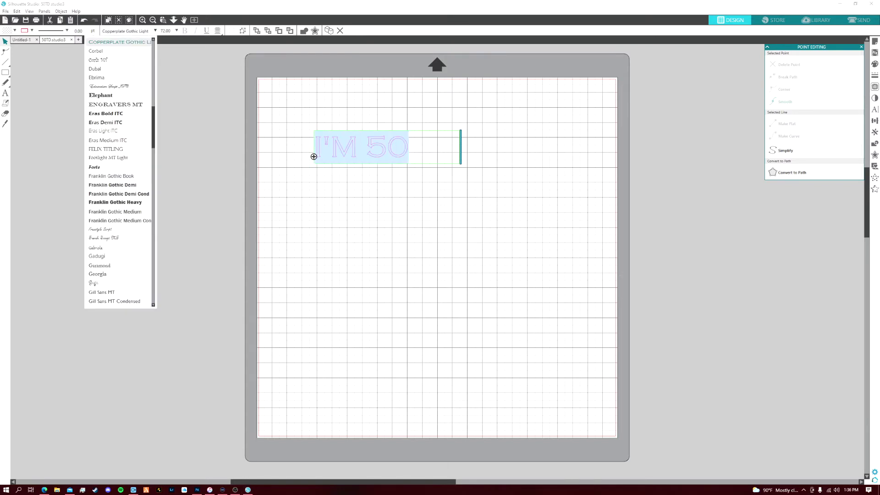
scroll(313, 156, up, 6)
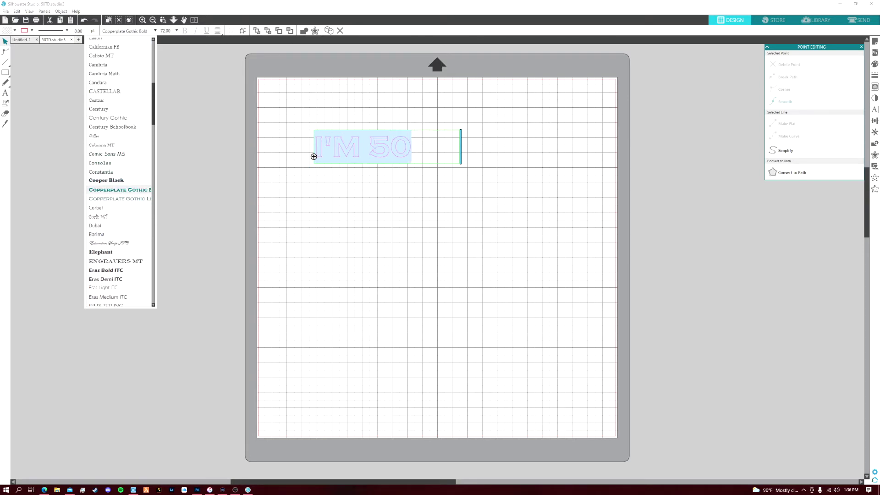
click(120, 189)
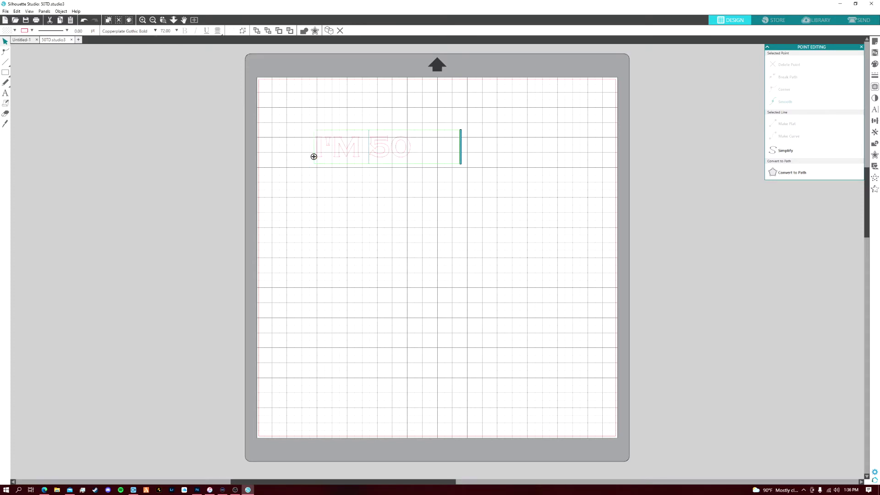
key(Escape)
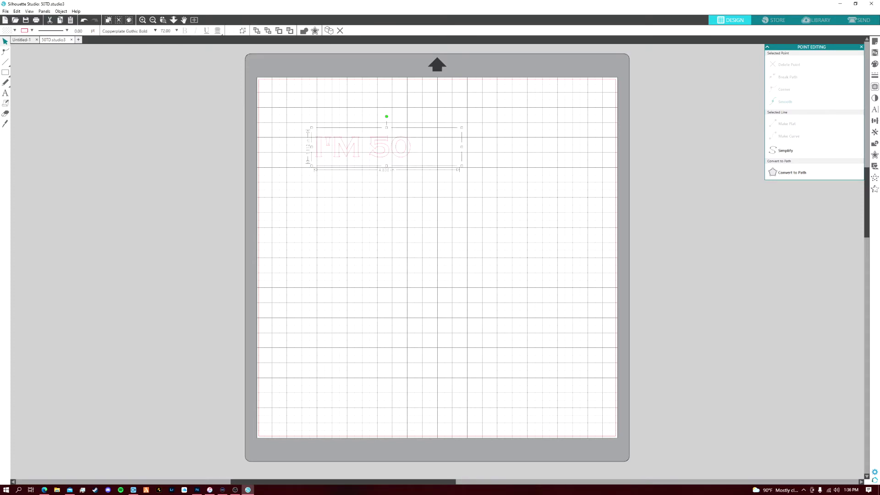
Step: Enlarge the "I'M 50" text until its letters span about two-thirds of the page width, and place it in the page's upper part
drag(462, 166, 634, 206)
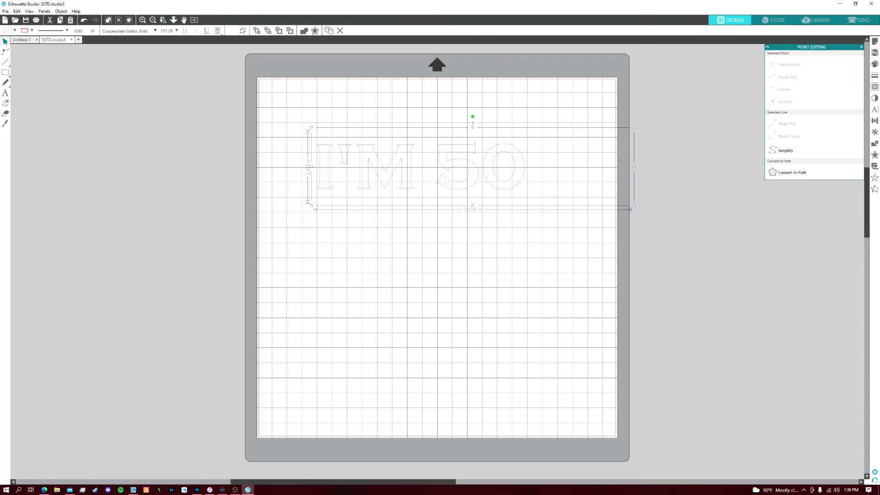
mouse_move(477, 169)
mouse_down()
mouse_move(485, 147)
mouse_move(488, 159)
mouse_up()
drag(396, 157, 395, 158)
drag(643, 197, 704, 210)
drag(512, 164, 486, 148)
key(Escape)
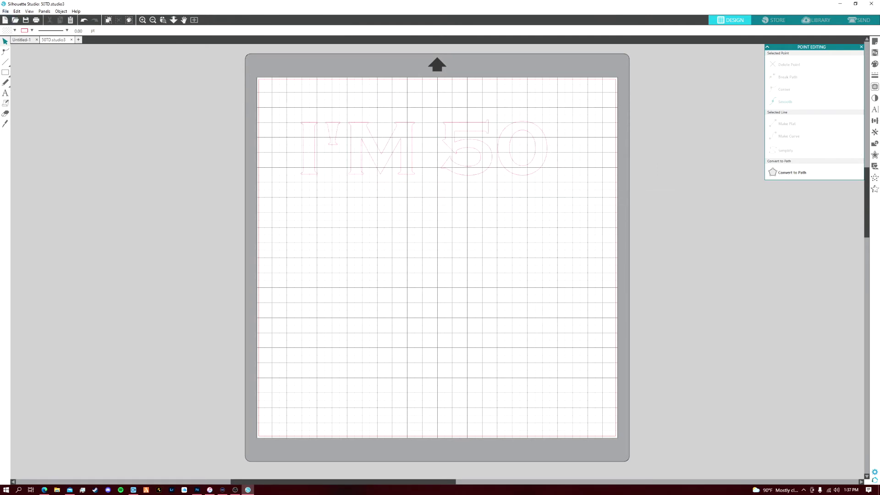
Step: Open the saved 50TD.studio3 file in a new document tab
click(6, 11)
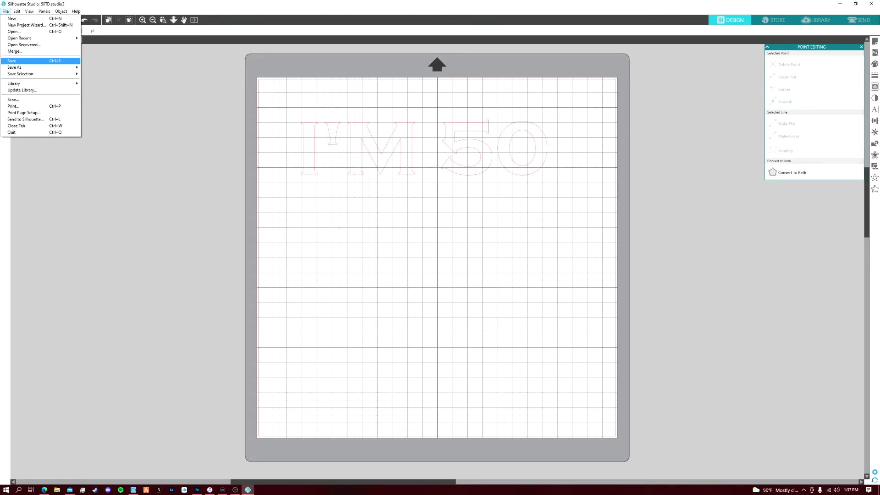
click(15, 32)
double_click(77, 75)
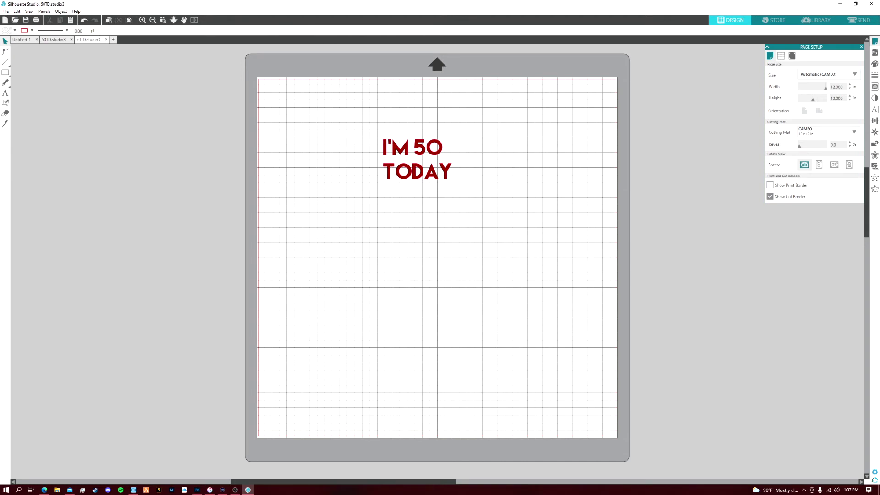
Step: Select the "I'M 50 TODAY" image, check its cut preview in the Send view, and return to the Design view
click(416, 170)
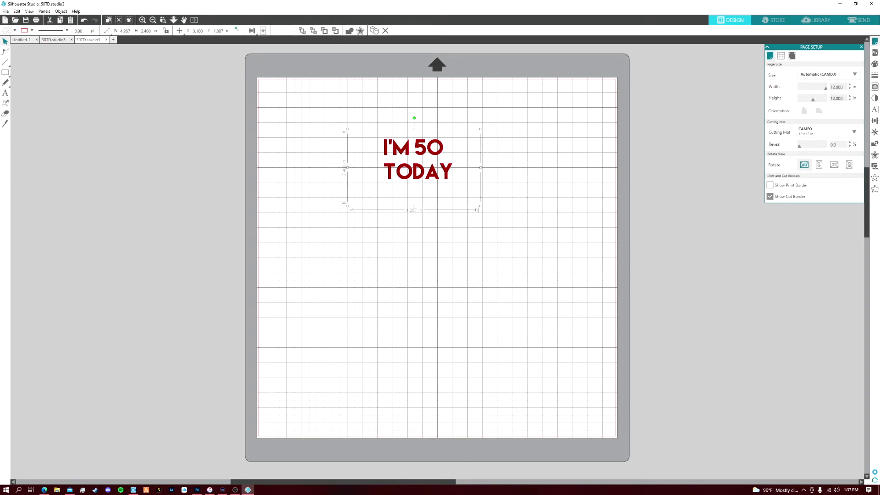
click(859, 20)
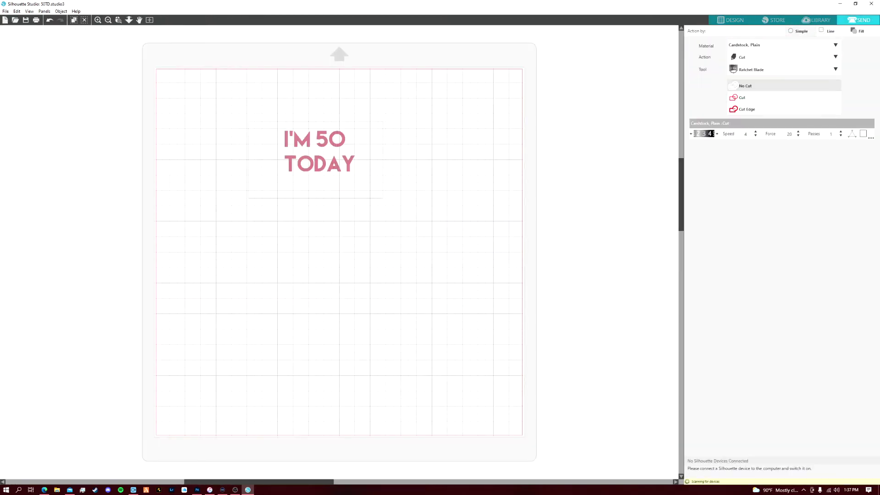
click(732, 20)
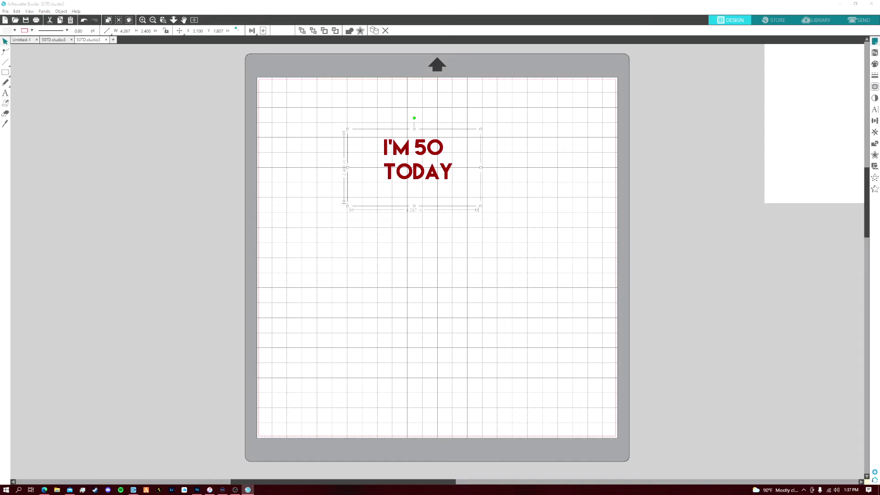
Step: Return to the 50TD.studio3 document containing the "I'M 50" outline text and shift that text about half an inch to the right
key(Delete)
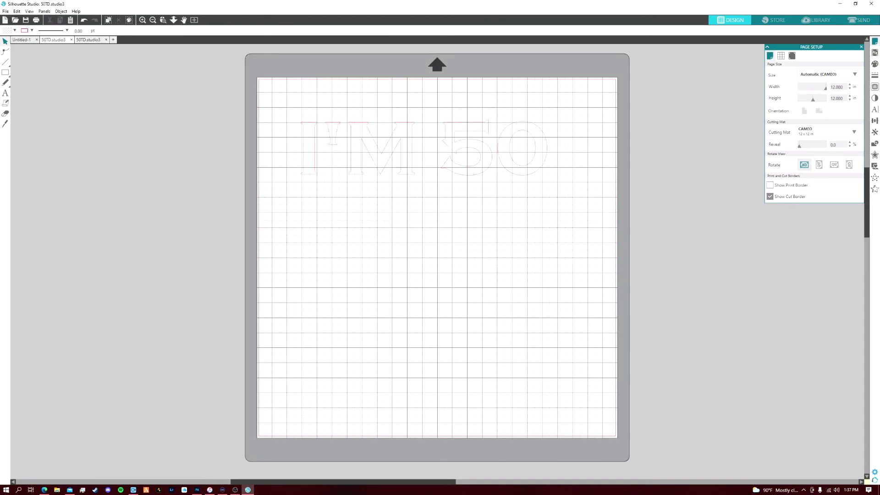
drag(467, 123, 484, 122)
click(458, 220)
Step: Add a new text object reading "TODAY" below the "I'M 50" text and finish editing it
key(t)
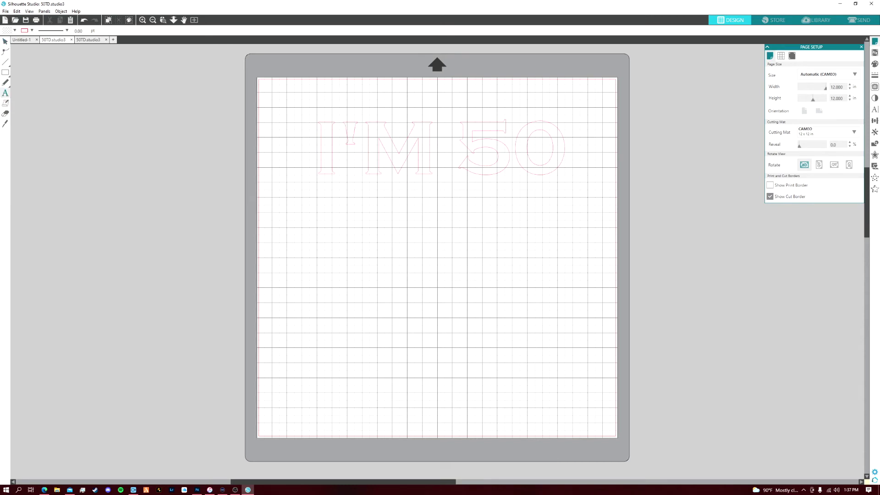
click(336, 251)
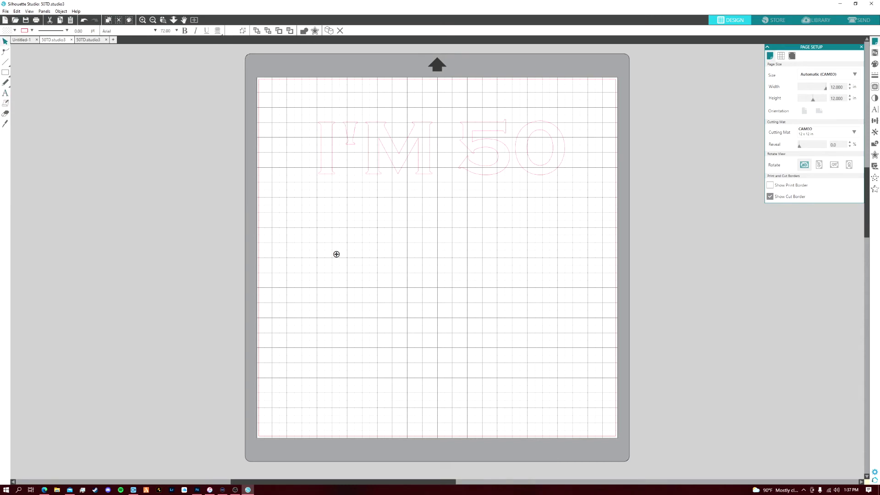
text(TODAY)
key(Escape)
Step: Enlarge the "TODAY" text to about 7 inches wide and place it beneath "I'M 50"
click(387, 244)
drag(440, 263, 550, 300)
drag(447, 263, 437, 239)
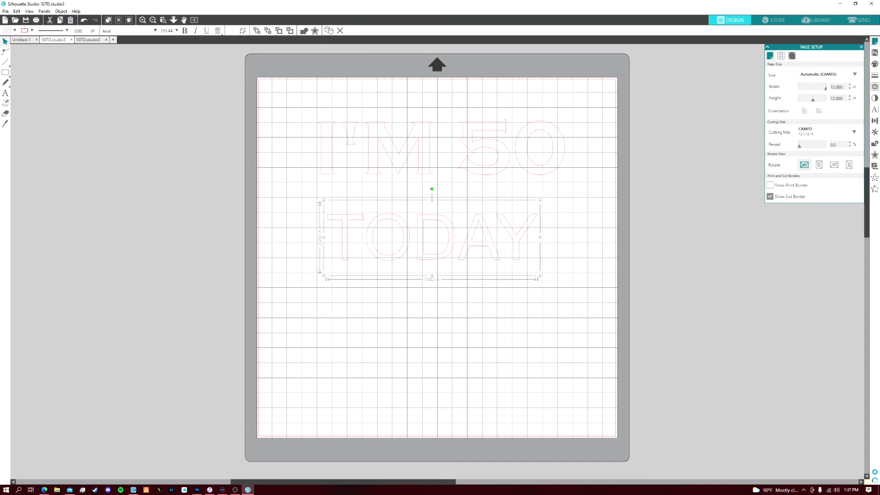
key(Escape)
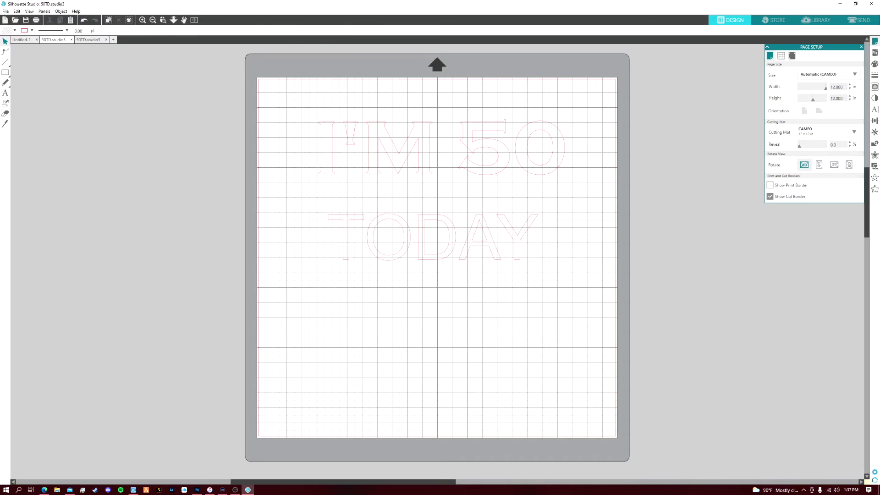
Step: Move the "I'M 50" and "TODAY" texts together about one inch up towards the page's upper edge
key(ctrl+z)
drag(441, 147, 438, 117)
key(ctrl+z)
key(ctrl+z)
key(ctrl+z)
key(ctrl+z)
key(ctrl+z)
key(ctrl+z)
key(ctrl+z)
key(ctrl+z)
key(ctrl+z)
key(ctrl+z)
key(ctrl+z)
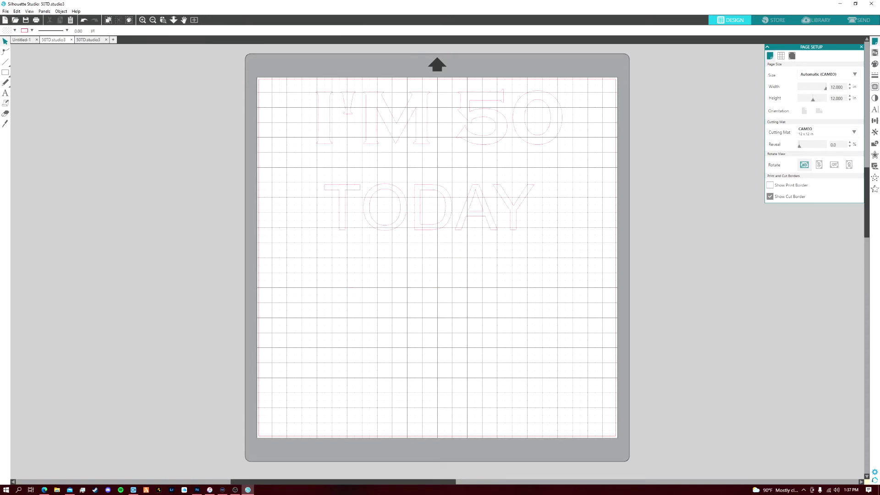
Step: Select the "TODAY" text and set its font to Copperplate Gothic Bold
click(5, 93)
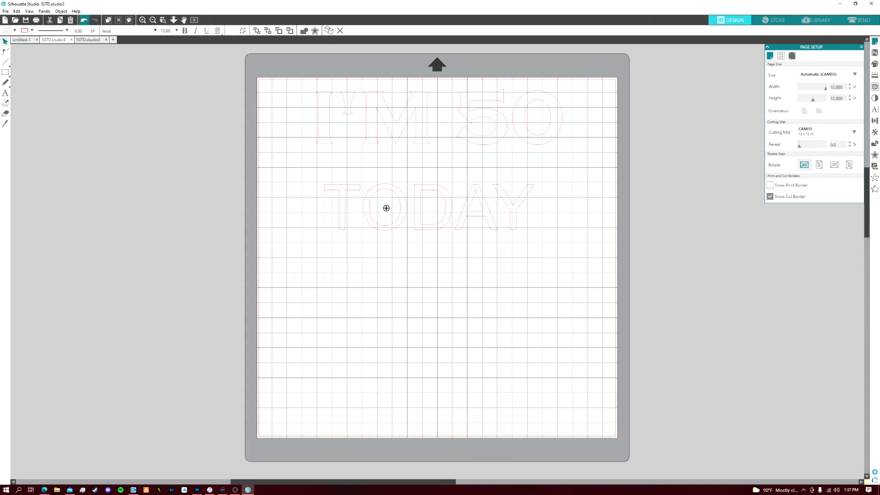
click(84, 20)
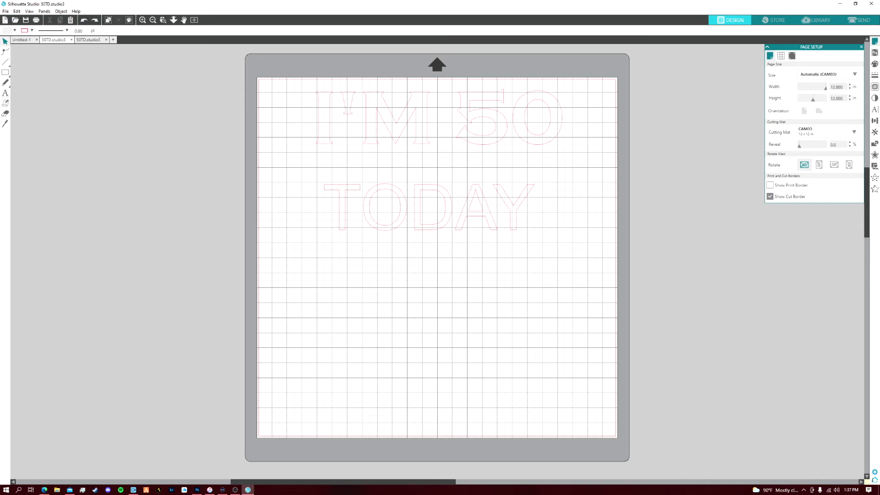
key(ctrl+shift+z)
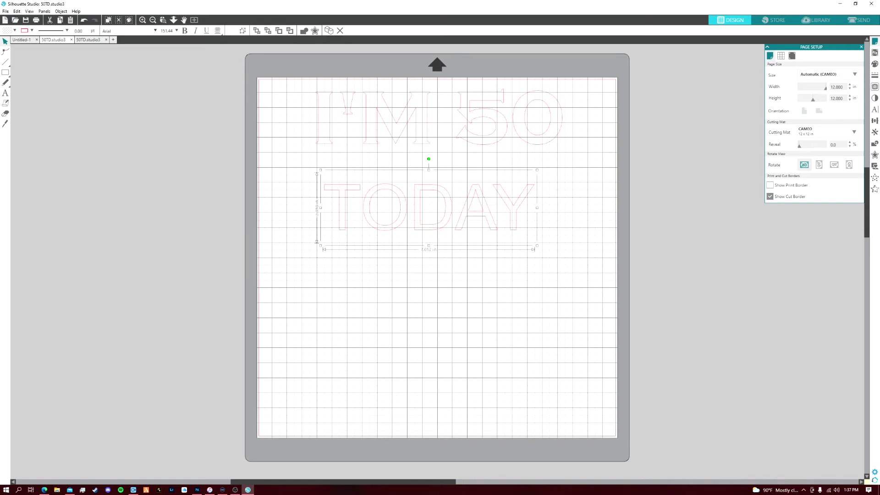
click(155, 31)
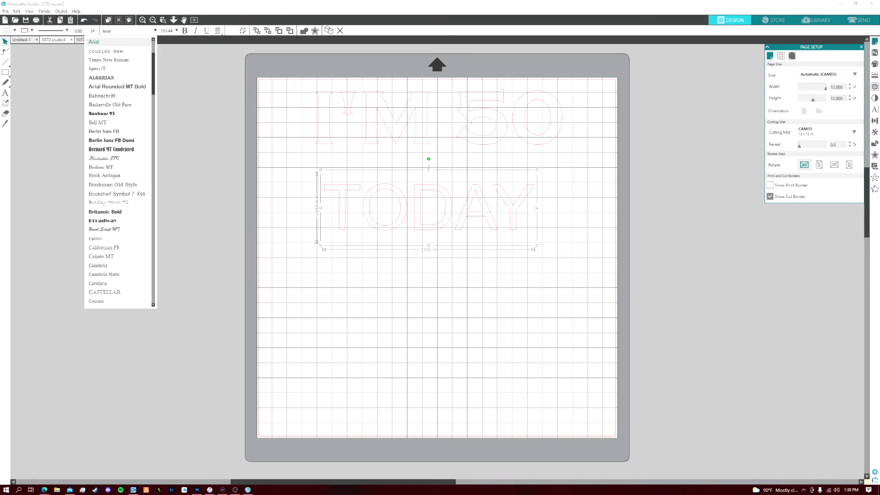
scroll(115, 172, down, 1)
scroll(119, 171, down, 8)
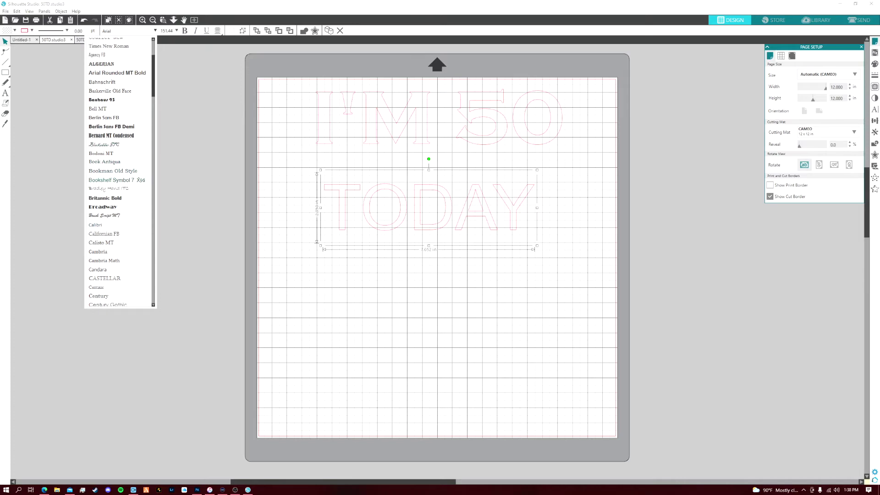
scroll(119, 172, down, 3)
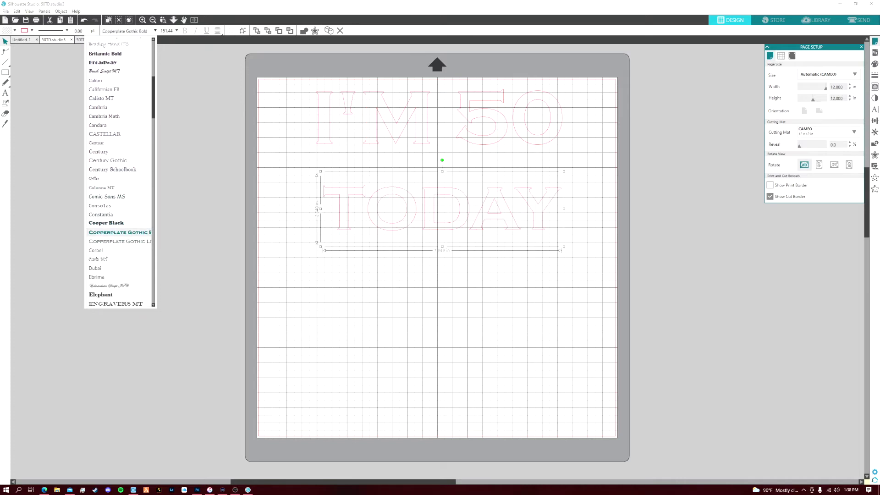
click(119, 232)
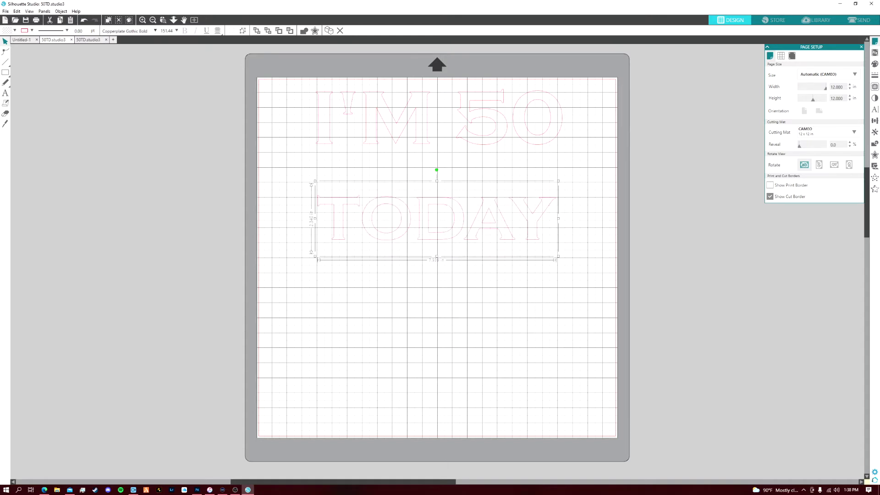
Step: Move "I'M 50" down about half an inch and bring "TODAY" closer beneath it, leaving about one inch between them
mouse_move(396, 122)
mouse_down()
mouse_move(398, 146)
mouse_move(397, 138)
mouse_up()
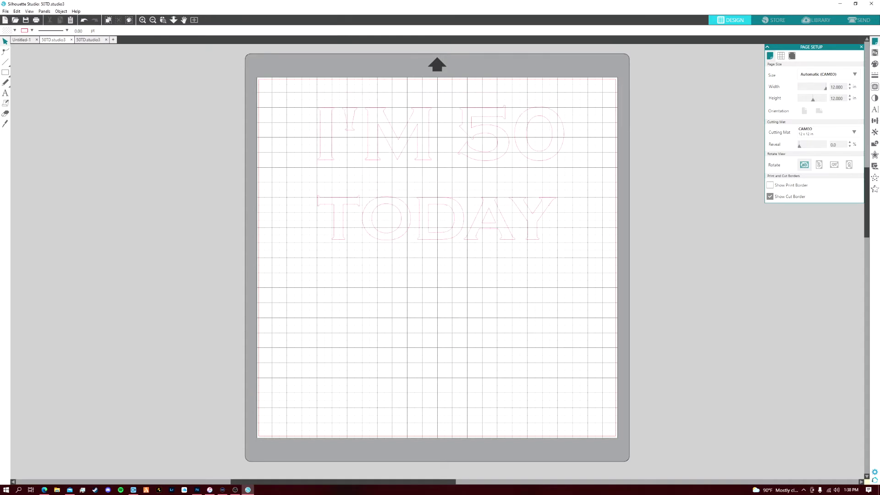
drag(458, 220, 457, 212)
click(5, 82)
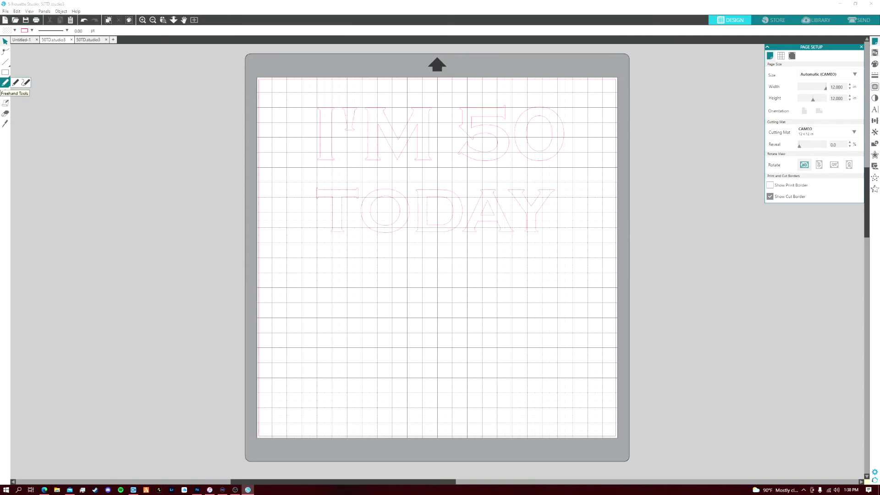
Step: Switch to Photoshop, examine the "1971", "I'M 50" and "TODAY" lettering on the T-shirt mockup, and return to Silhouette Studio
key(alt+Tab)
key(alt+Tab)
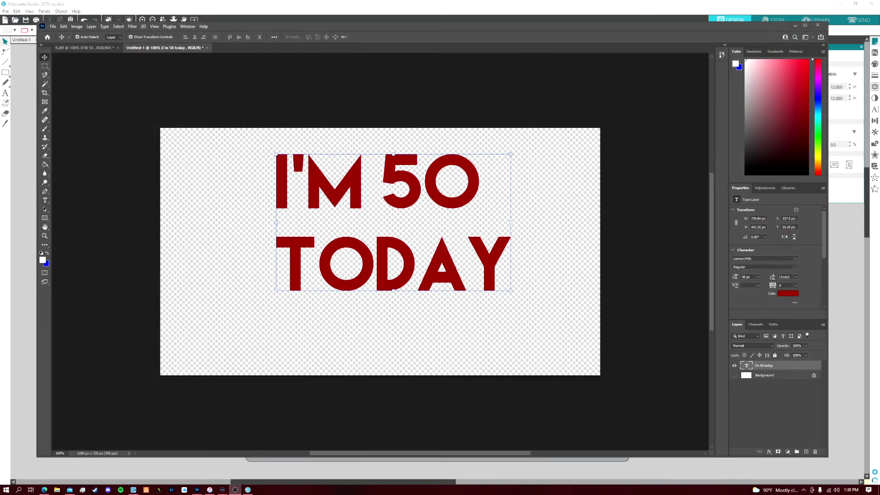
click(84, 48)
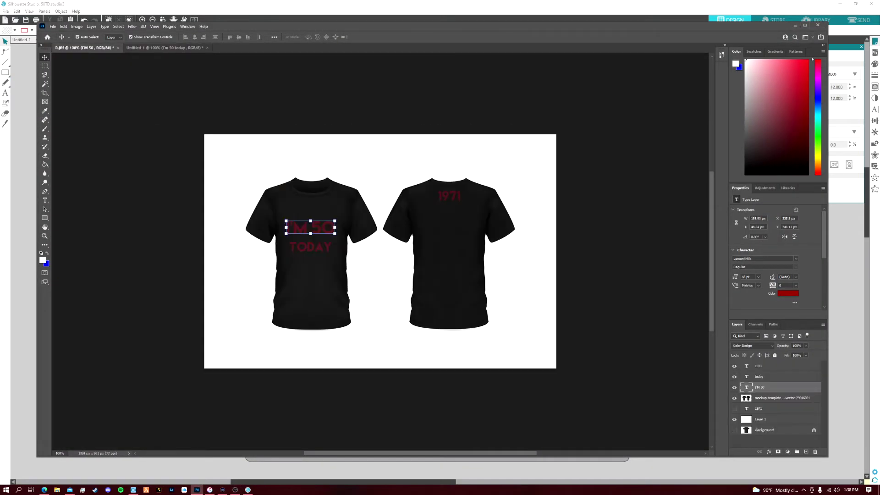
click(449, 195)
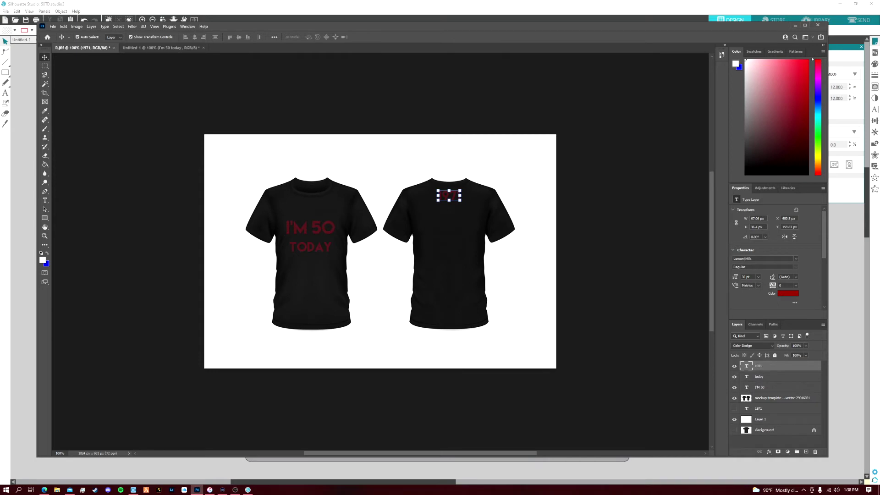
click(311, 228)
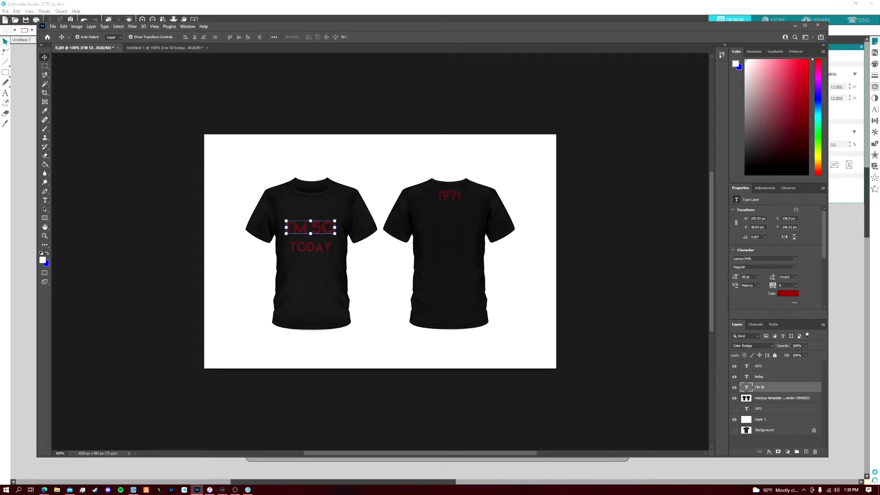
click(310, 247)
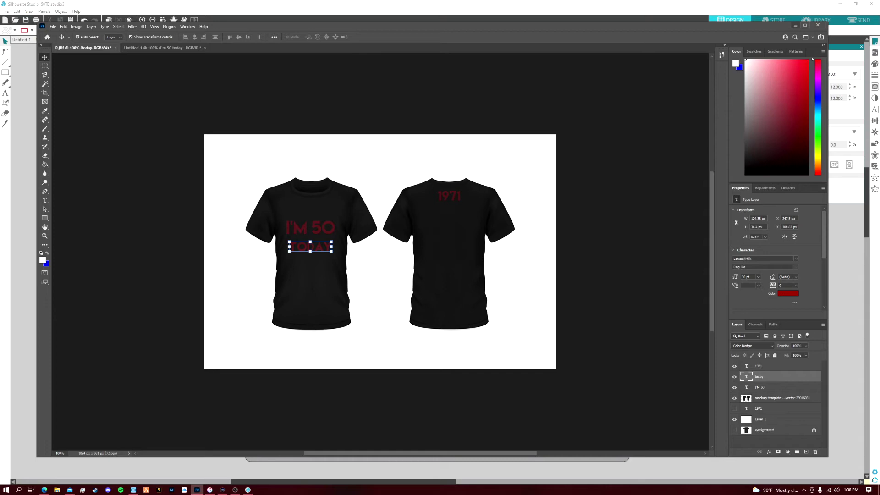
click(795, 25)
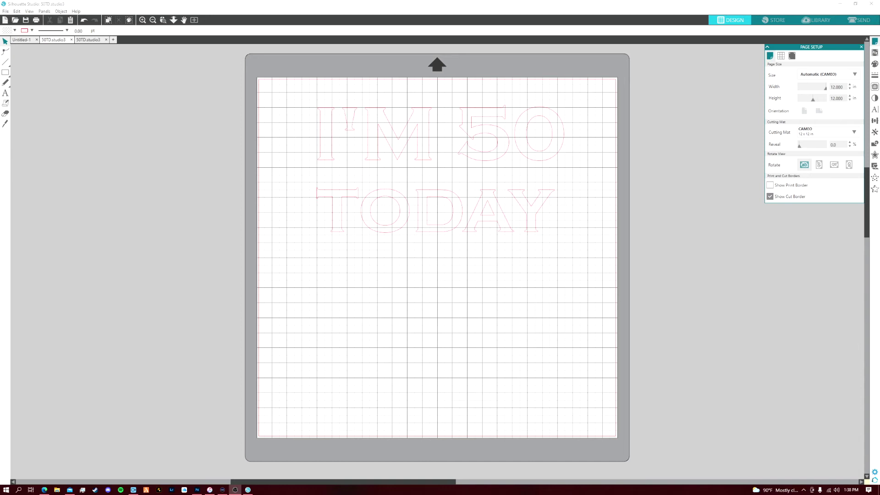
Step: Add a new text object reading "1971" below the "TODAY" text
click(5, 93)
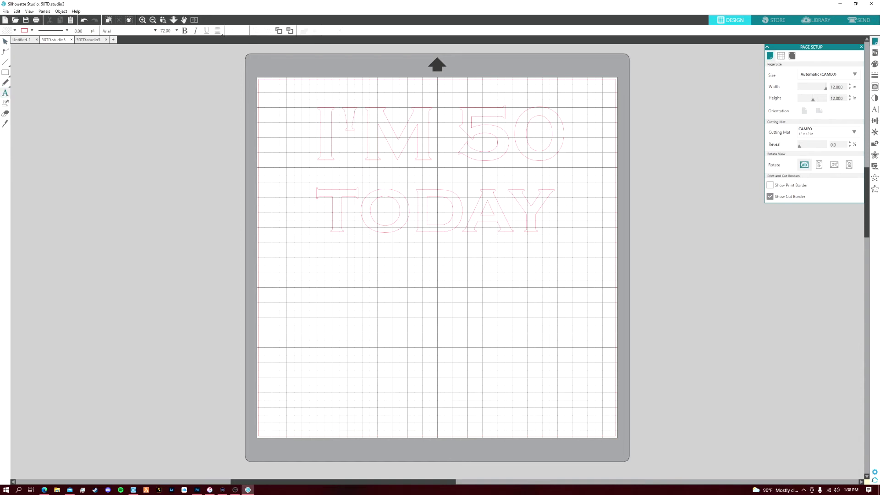
click(363, 287)
text(1974)
key(BackSpace)
text(1)
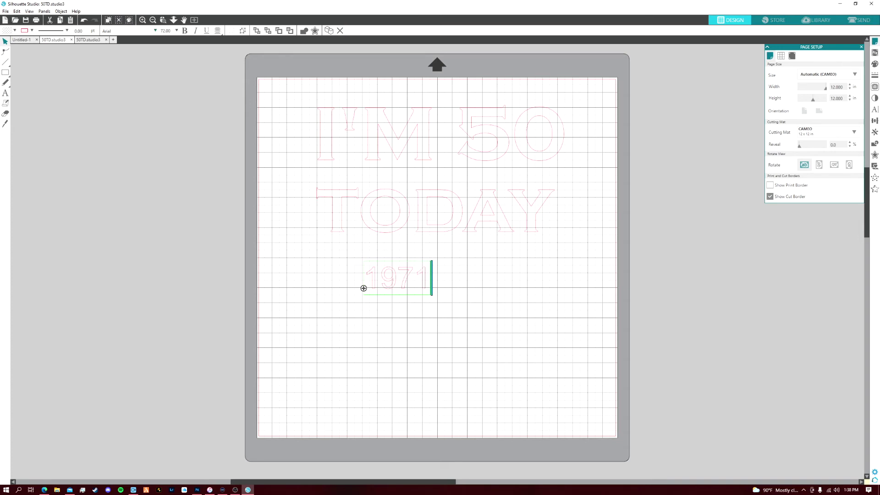
Step: Try to change the "1971" text's font to Copperplate Gothic Bold without selecting its characters
click(155, 31)
scroll(120, 172, down, 1)
scroll(120, 172, down, 6)
scroll(120, 172, down, 3)
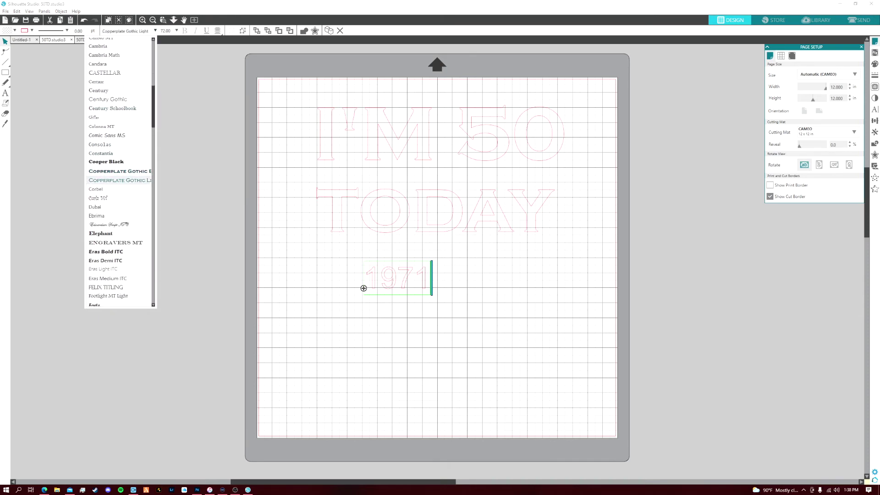
click(120, 171)
Step: Select all characters of the "1971" text and set their font to Copperplate Gothic Bold
key(ctrl+a)
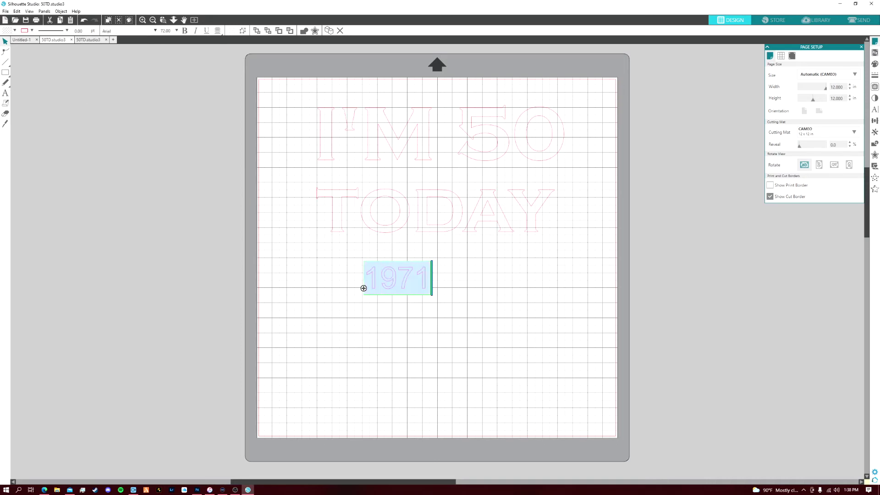
click(155, 30)
scroll(120, 172, down, 7)
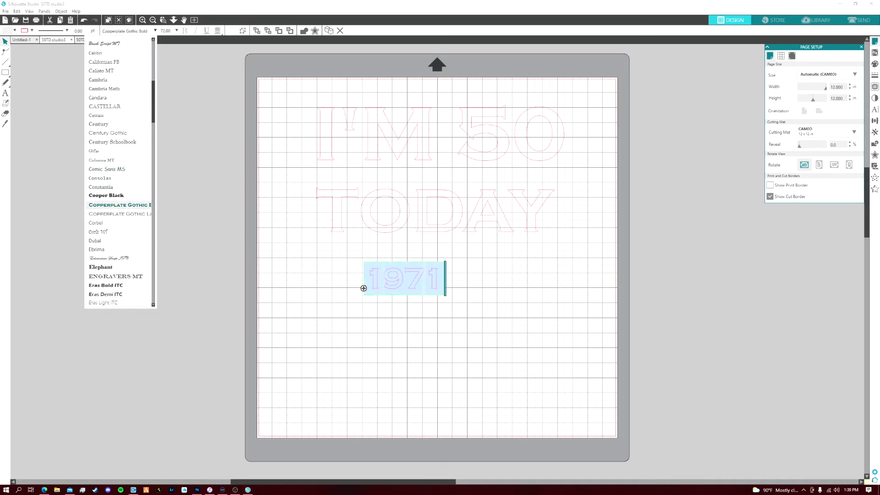
click(120, 205)
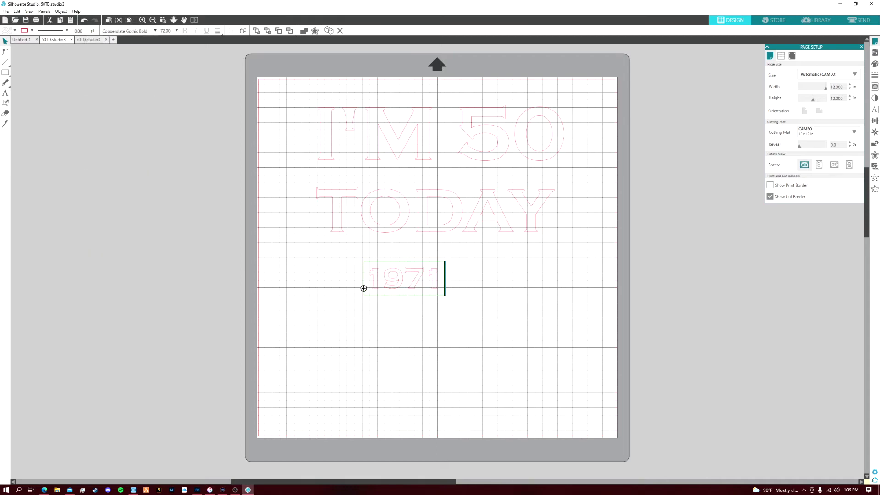
Step: Finish editing the "1971" text, enlarge it slightly, and center it beneath "TODAY"
key(Escape)
click(404, 278)
drag(446, 297, 457, 302)
drag(409, 281, 430, 280)
Step: Adjust the positions of "I'M 50", "TODAY" and "1971" so the three lines are centered and spaced about one inch apart
key(Escape)
key(Escape)
key(ctrl+z)
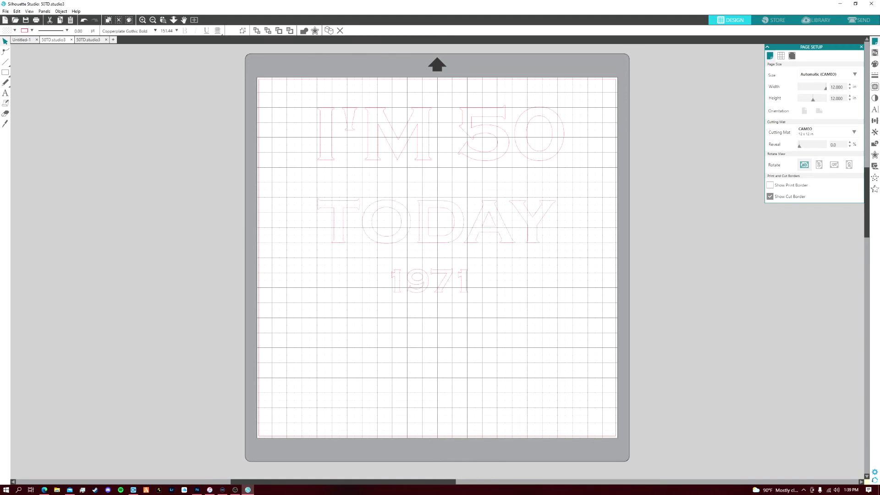
key(ctrl+z)
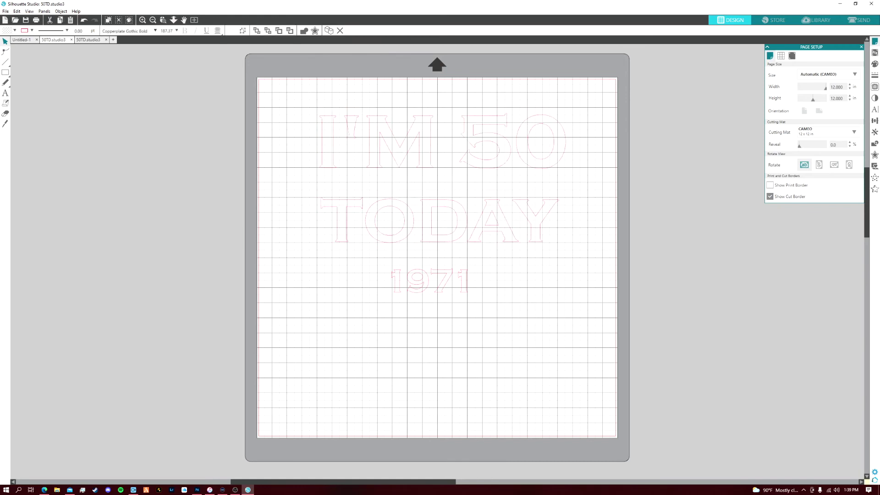
key(ctrl+z)
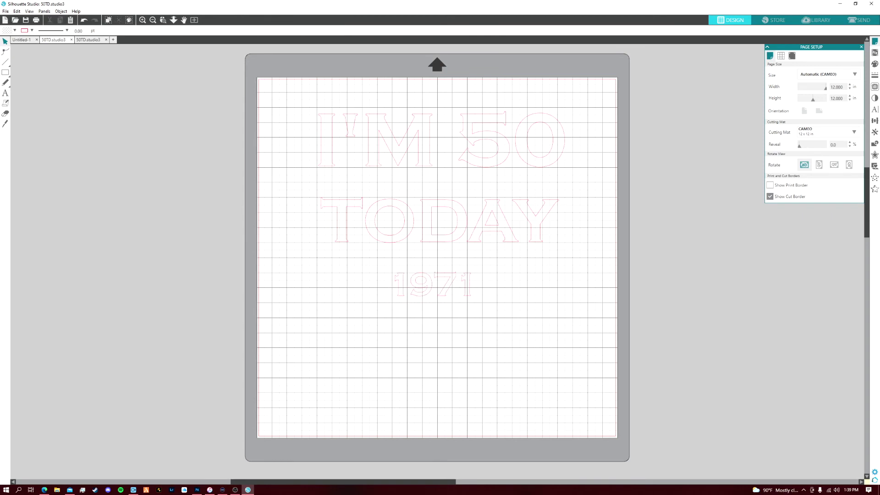
Step: Enlarge the "I'M 50" text to about 255 pt and position it above "TODAY" so its letters span nearly the full page width
click(399, 140)
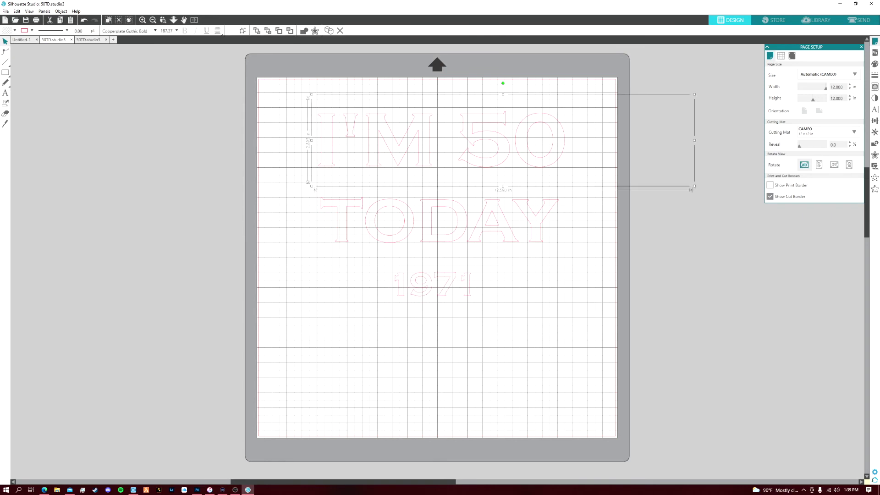
drag(695, 186, 770, 204)
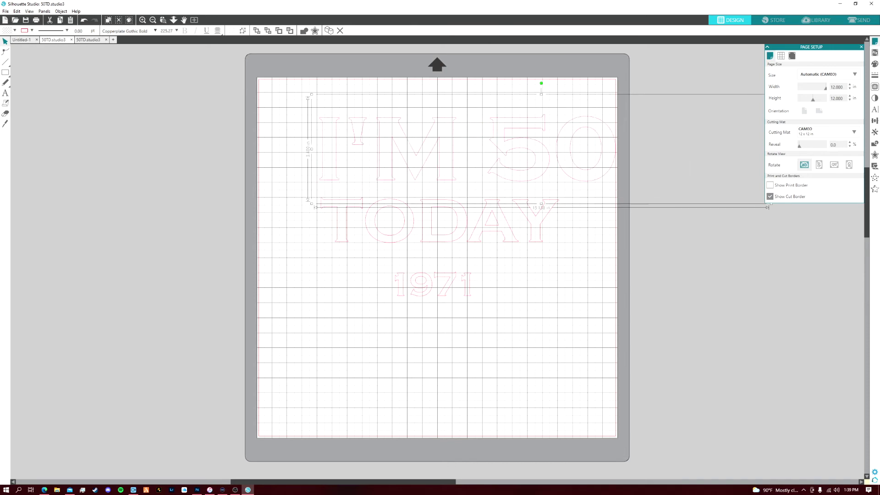
key(ctrl+z)
key(ctrl+z)
key(ctrl+z)
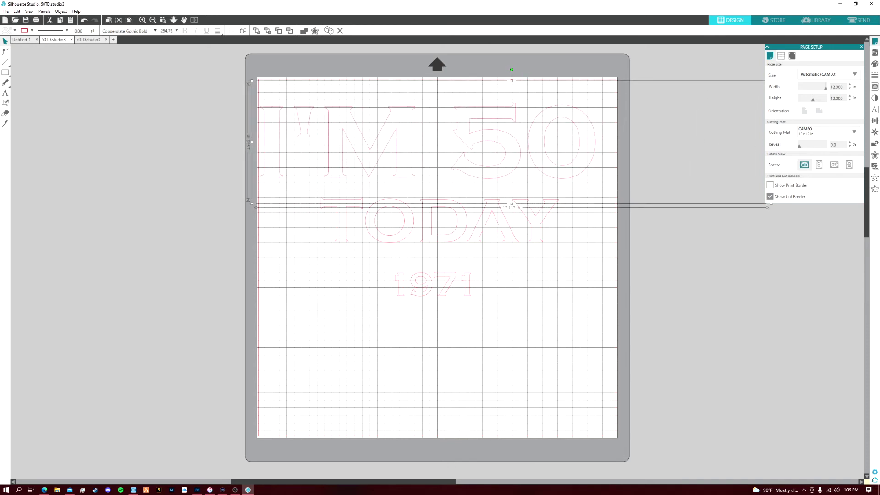
key(ctrl+z)
key(ctrl+z)
key(ctrl+z)
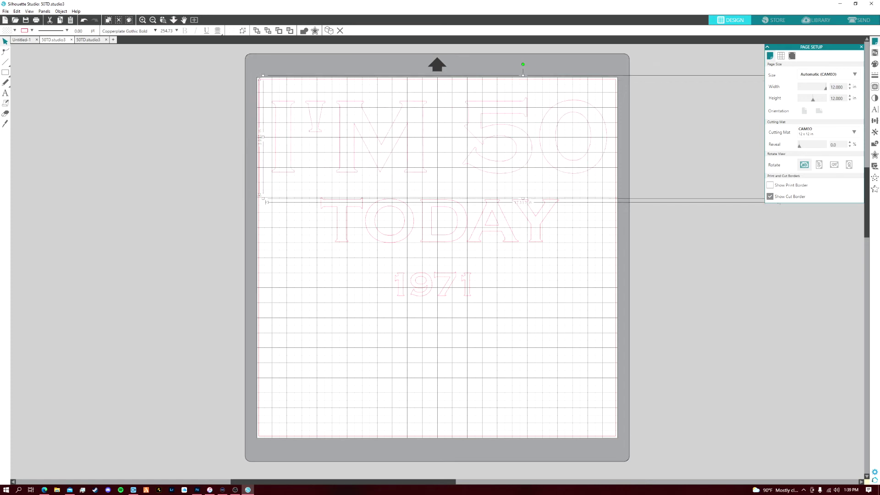
Step: Undo the recent position changes to the "TODAY" and "1971" text lines
click(440, 221)
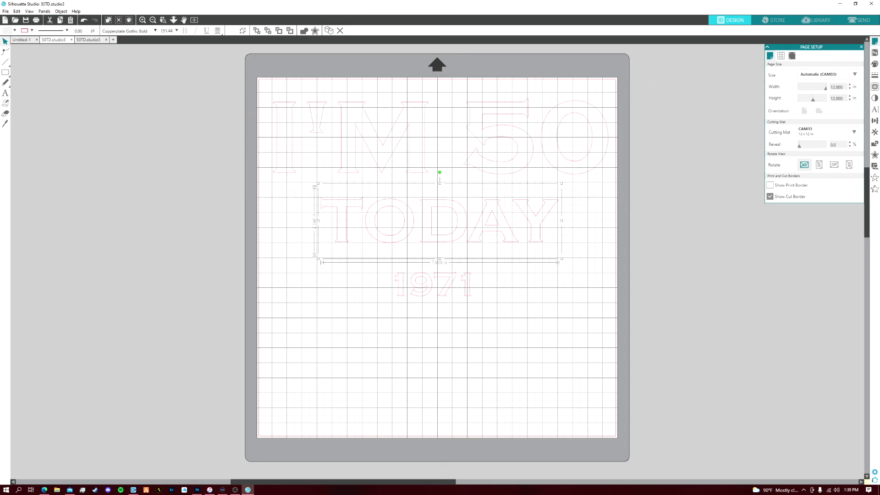
key(ctrl+z)
key(ctrl+z)
key(ctrl+z)
key(ctrl+z)
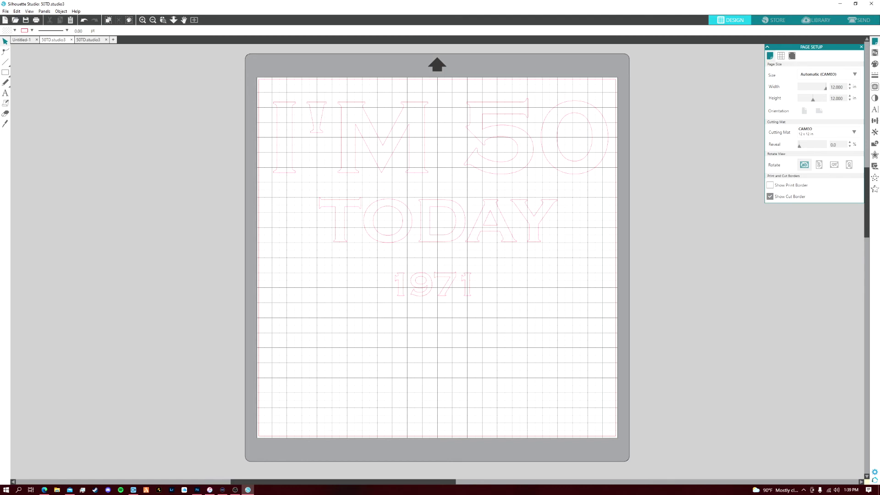
key(ctrl+z)
key(ctrl+z)
key(ctrl+z)
key(ctrl+z)
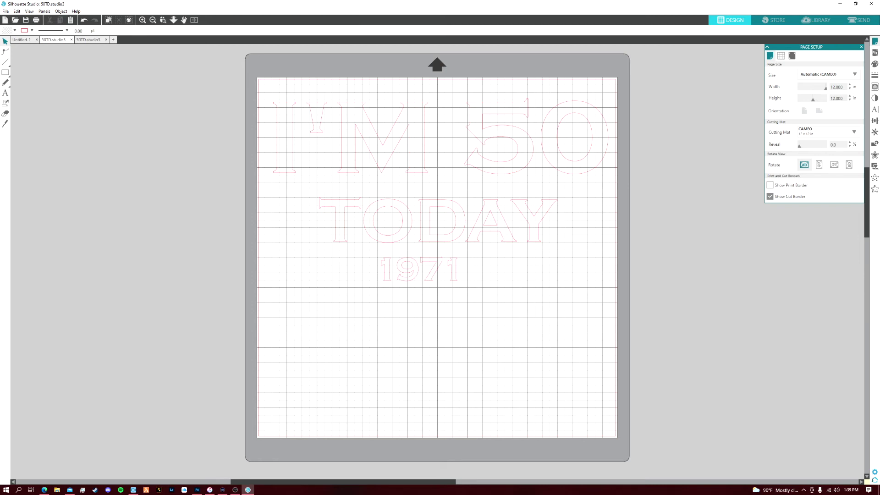
drag(419, 269, 424, 285)
key(ctrl+z)
key(ctrl+z)
key(ctrl+z)
key(ctrl+z)
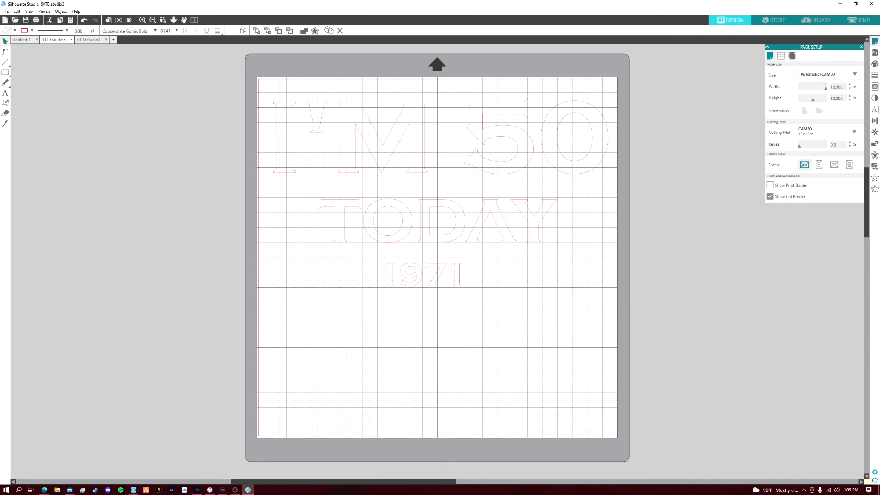
Step: Move "1971" about two inches down the page and lower "TODAY" by about half an inch to widen the line spacing
click(422, 274)
key(Left)
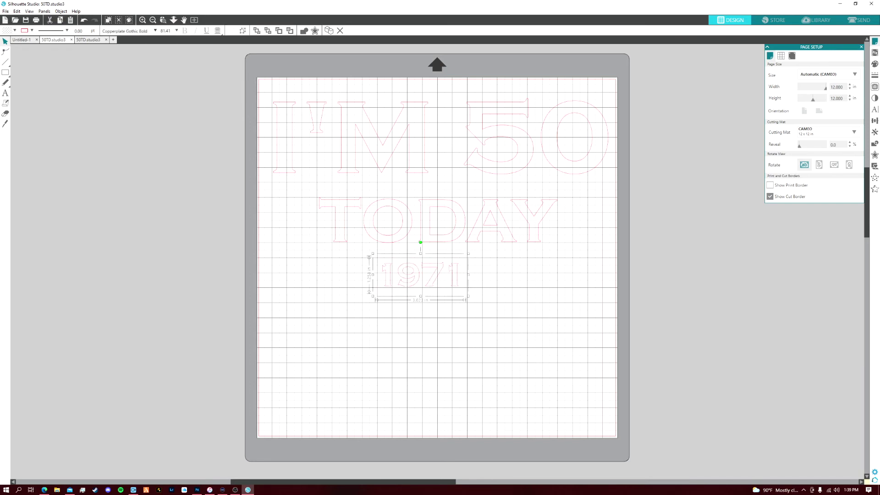
key(Escape)
drag(420, 275, 421, 337)
key(Escape)
key(Escape)
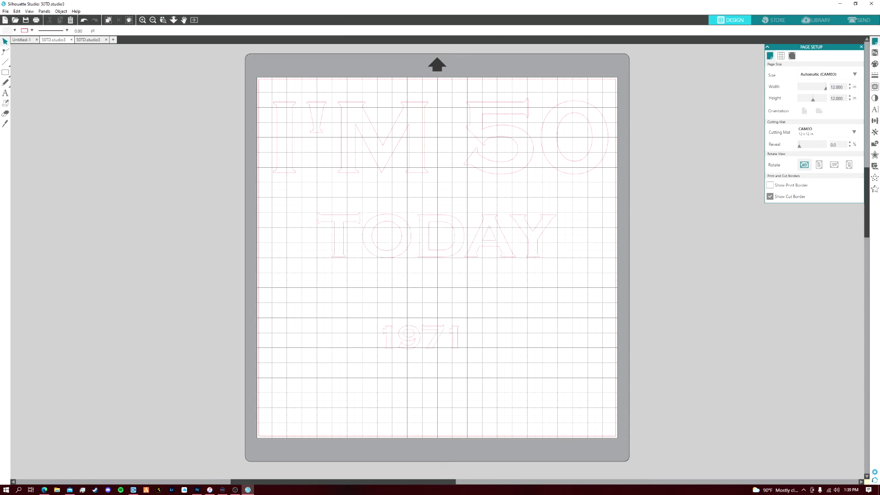
Step: Center "TODAY" about an inch below "I'M 50" and move "1971" back up, centered just beneath it
mouse_move(435, 236)
mouse_down()
mouse_move(439, 201)
mouse_move(439, 233)
mouse_up()
key(Escape)
key(Escape)
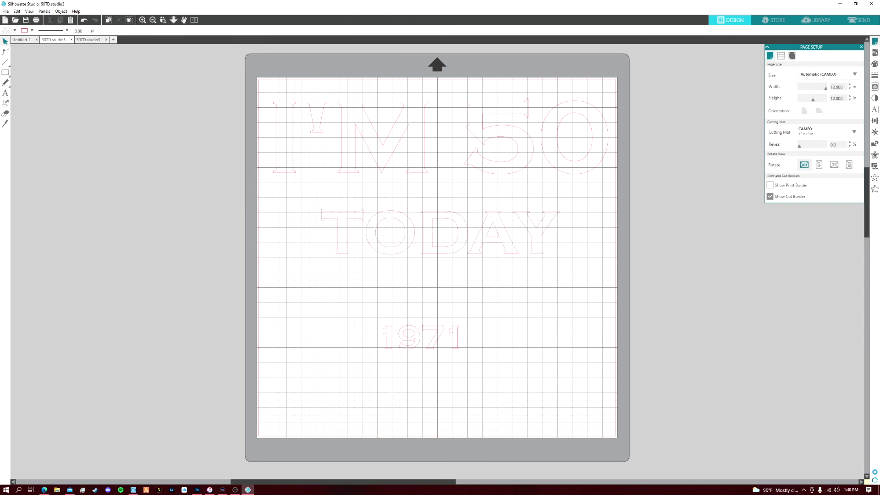
drag(421, 337, 432, 288)
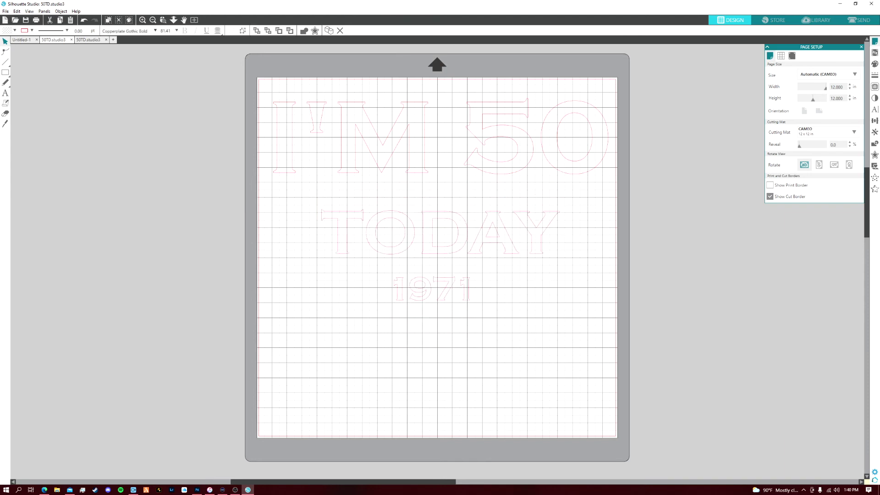
key(Escape)
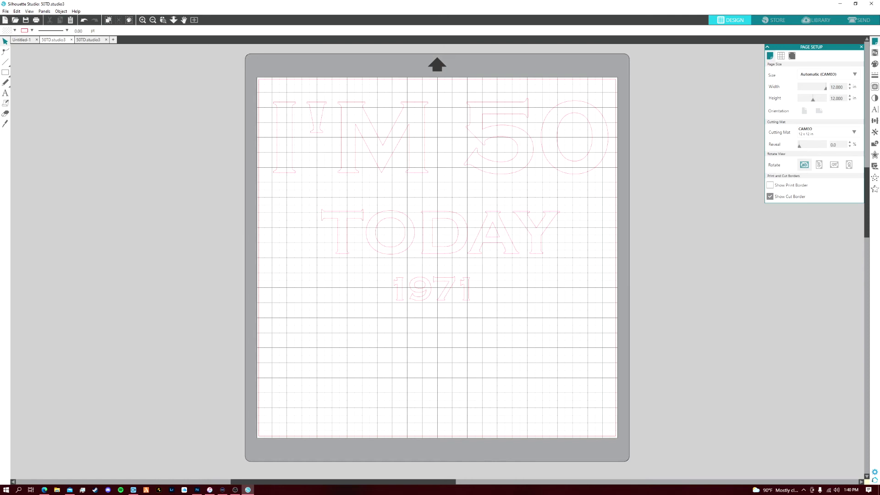
Step: Open the cut settings for the lettering, raise the blade depth by one step, and choose Ratchet Blade as the tool
click(859, 20)
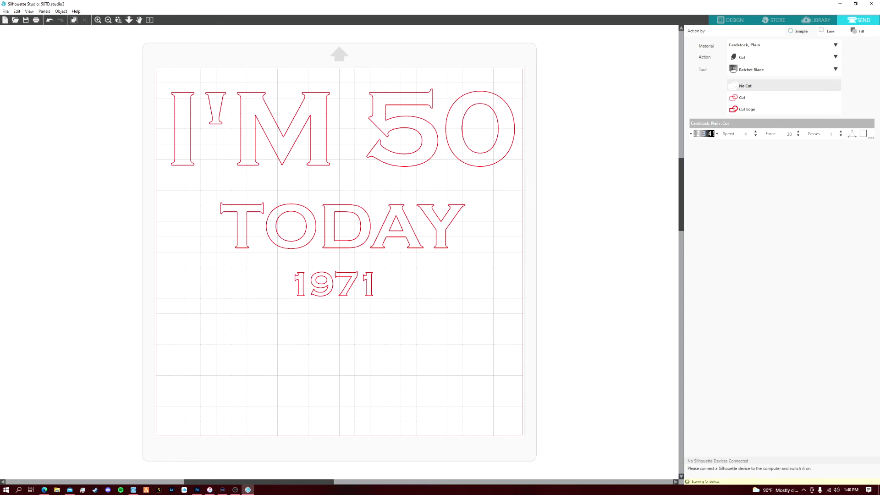
click(717, 133)
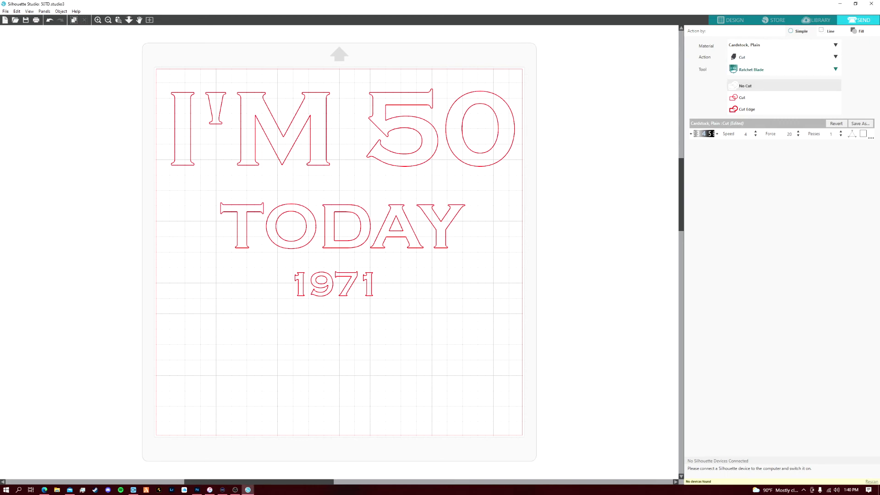
click(835, 69)
click(835, 69)
click(835, 57)
click(835, 57)
click(784, 69)
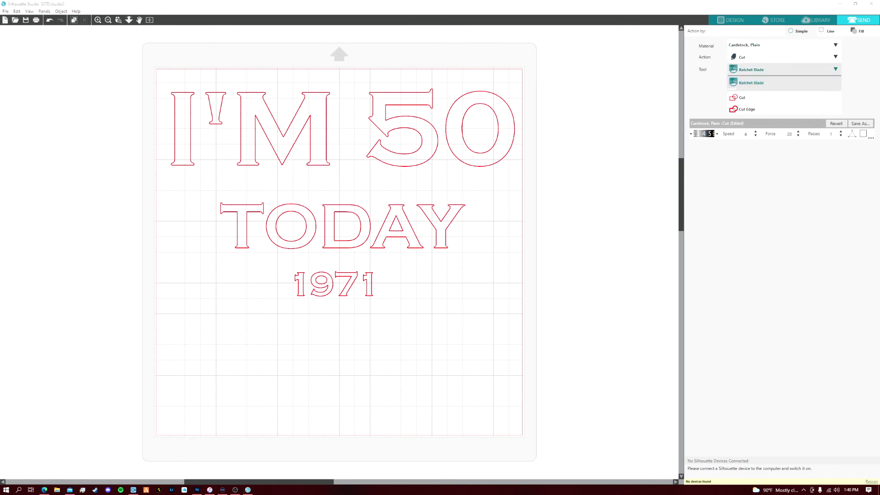
click(784, 83)
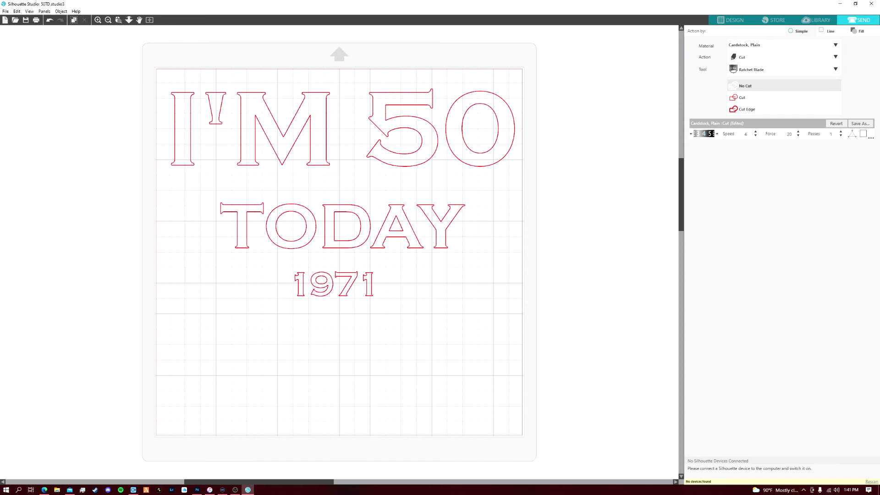
Step: Set the cutting material for the lettering to Heat Transfer, Metallic
click(731, 20)
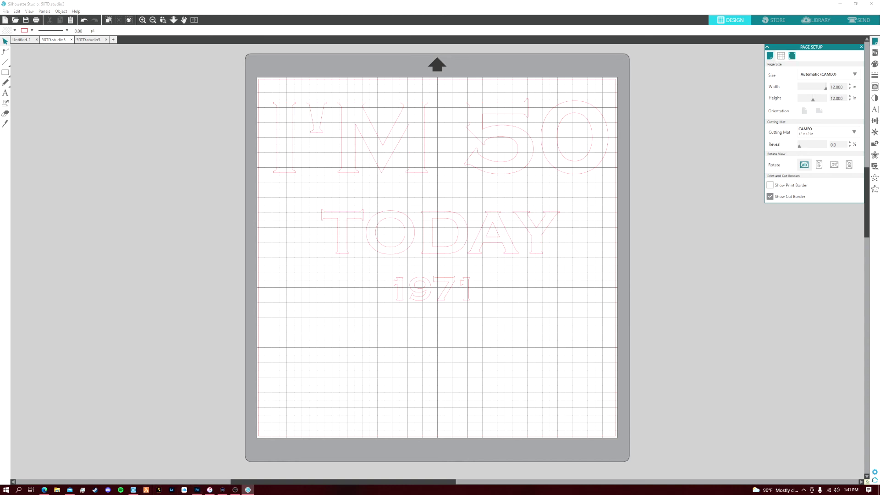
click(859, 20)
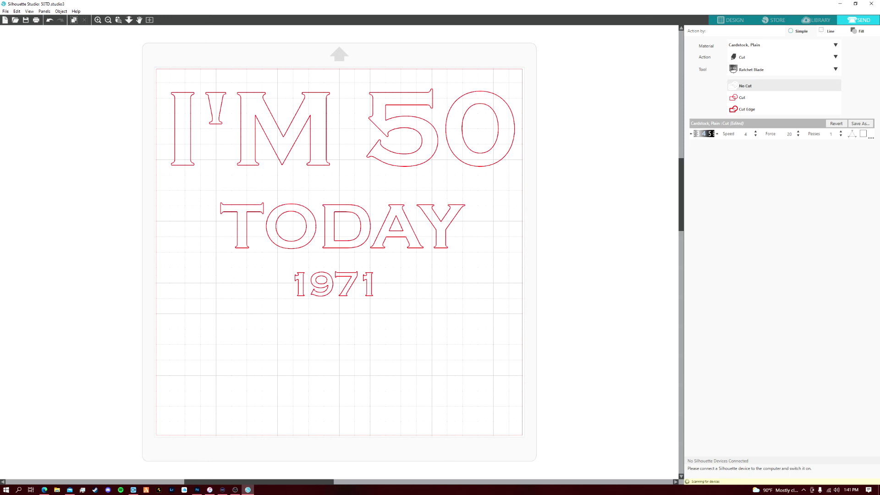
click(783, 69)
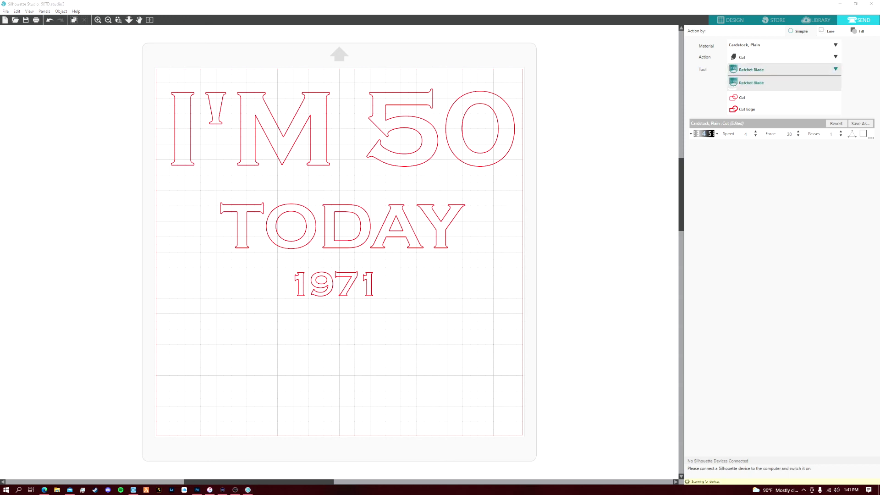
click(783, 57)
click(769, 70)
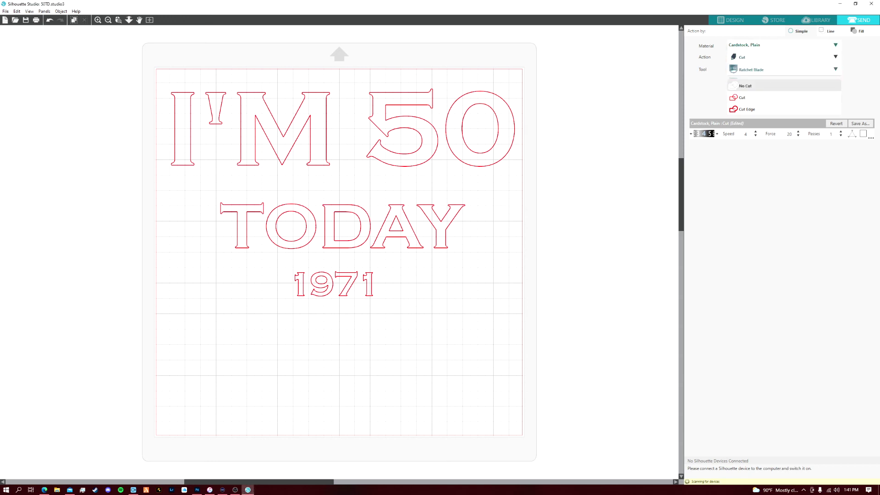
click(783, 45)
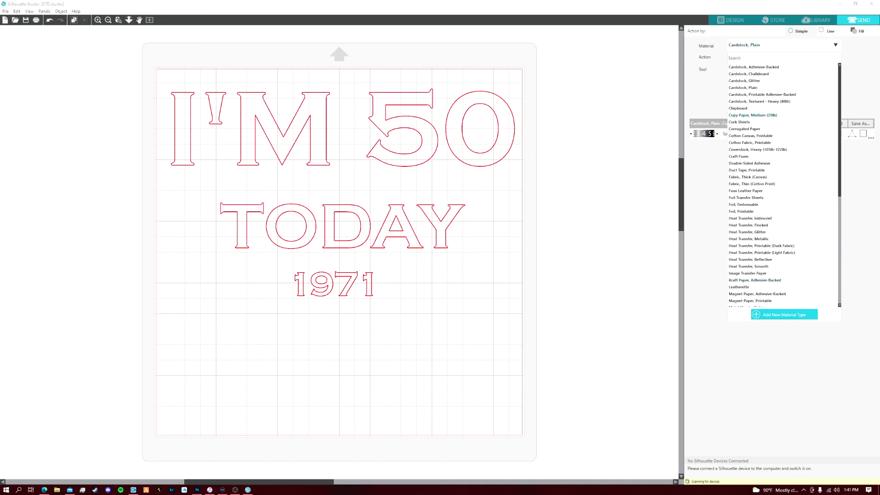
scroll(746, 163, down, 2)
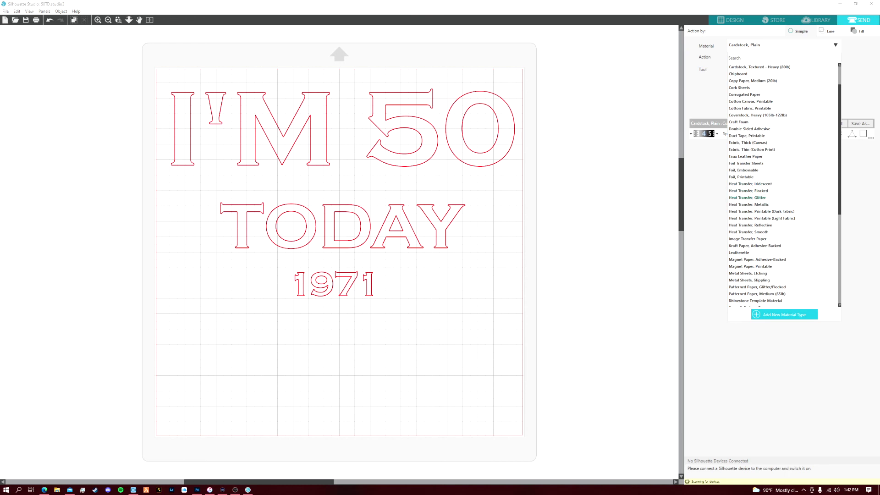
click(748, 204)
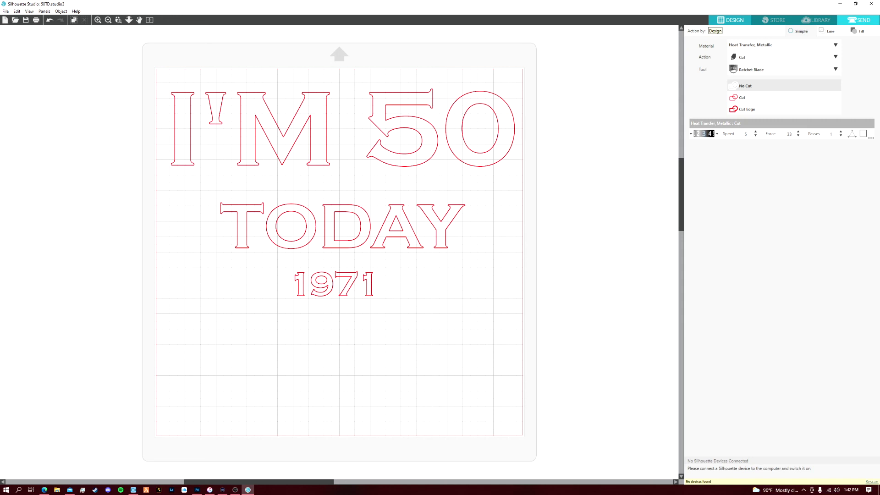
Step: In the other 50TD.studio3 document, enlarge the red "I'M 50 TODAY" artwork to about 12.5 inches wide and center it on the upper page
click(730, 20)
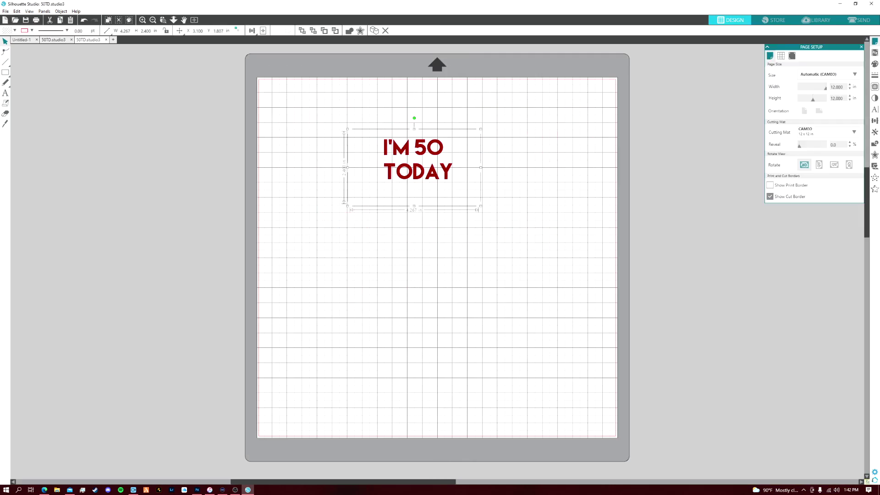
drag(480, 206, 630, 290)
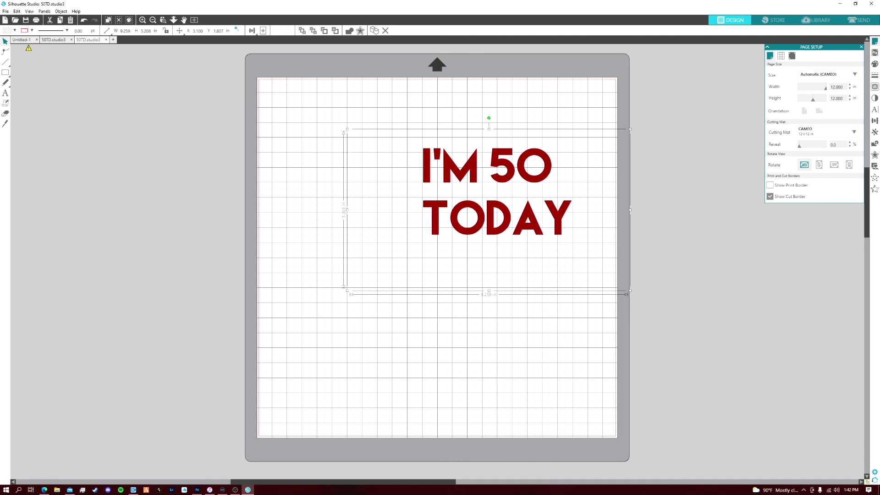
drag(489, 215, 437, 200)
drag(295, 114, 198, 60)
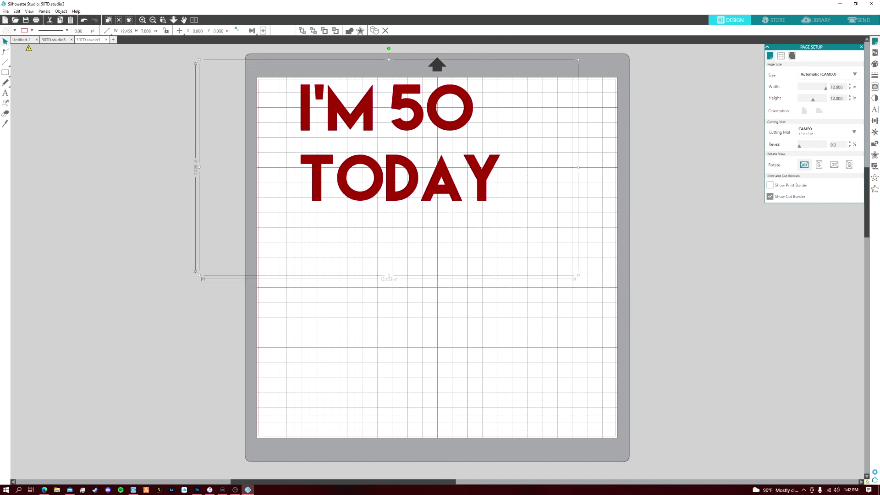
drag(368, 115, 391, 157)
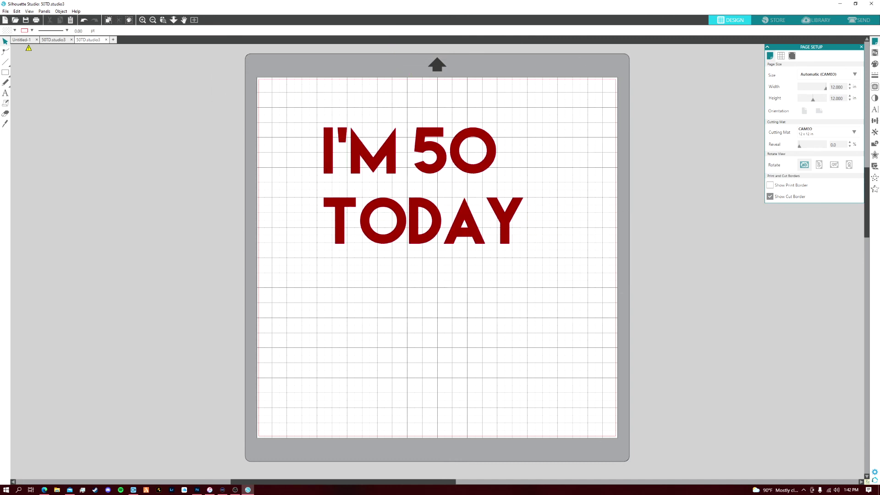
drag(392, 157, 416, 173)
Step: Try the Cut and Cut Edge options on the red "I'M 50 TODAY" artwork and restore No Cut
click(858, 20)
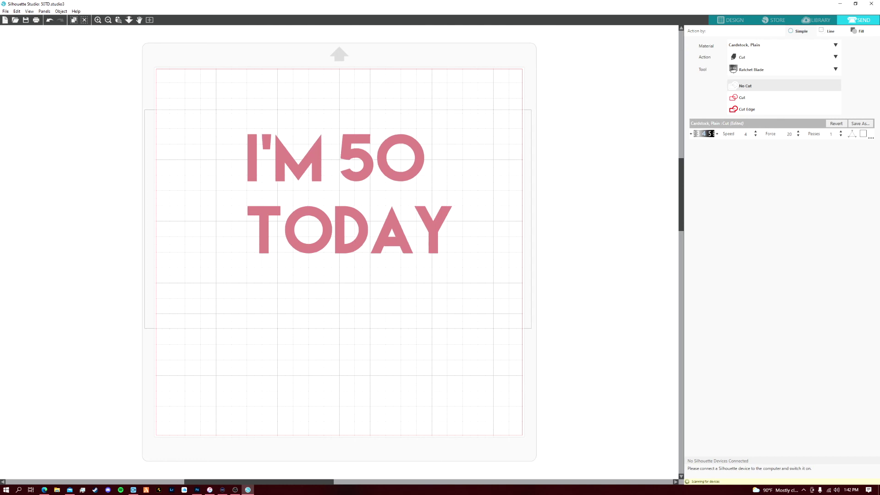
click(747, 98)
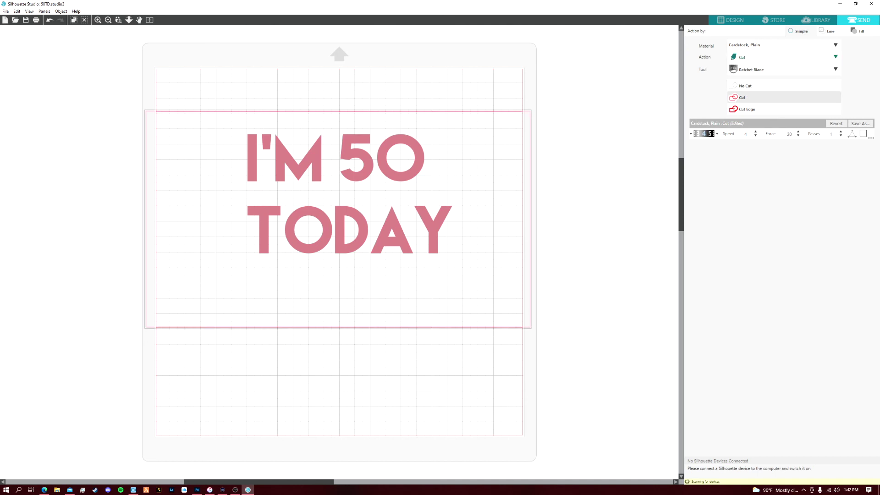
click(747, 109)
click(747, 98)
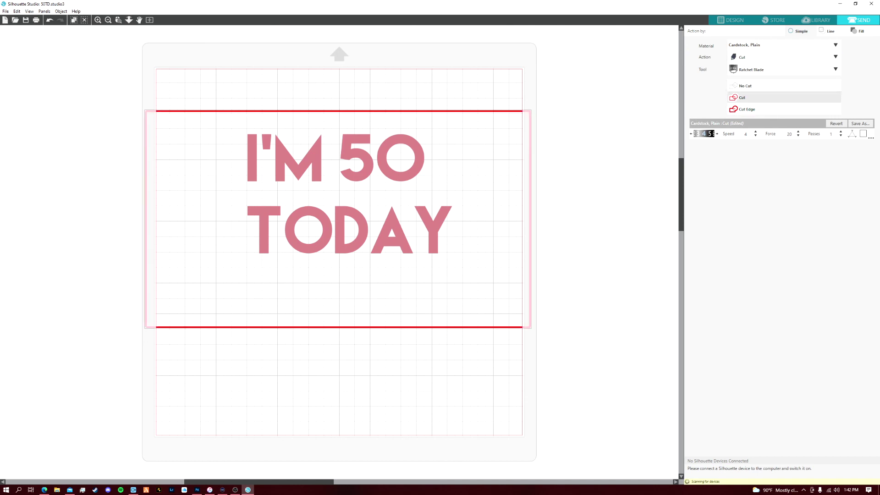
click(747, 86)
Step: Set the cutting material for the red "I'M 50 TODAY" artwork to Heat Transfer, Metallic
click(783, 44)
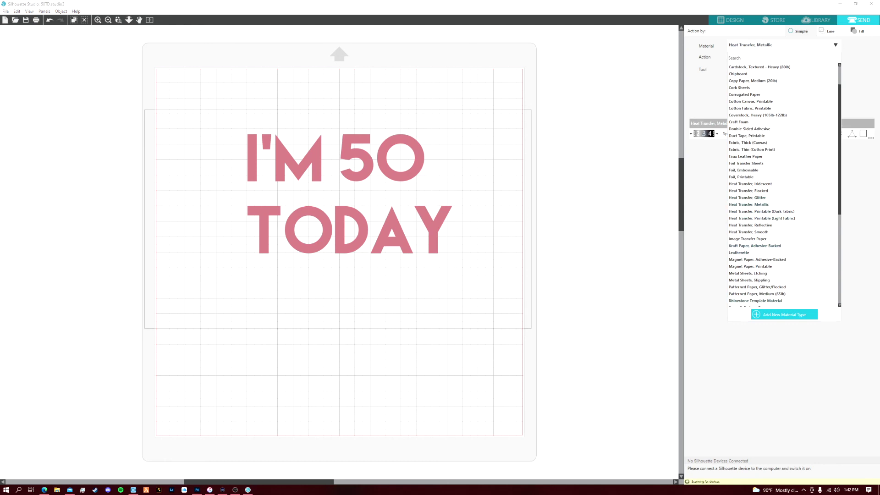
click(749, 204)
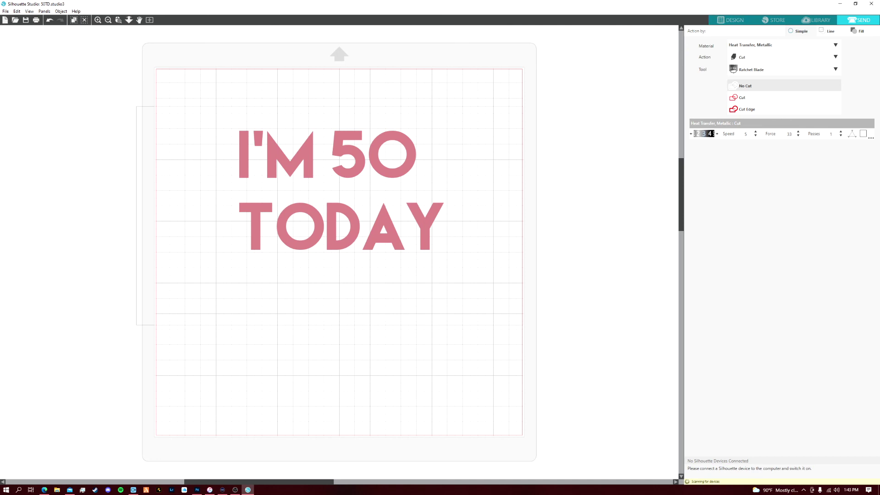
Step: Return to the document with the outlined three-line lettering and open its cut settings
click(730, 20)
click(53, 40)
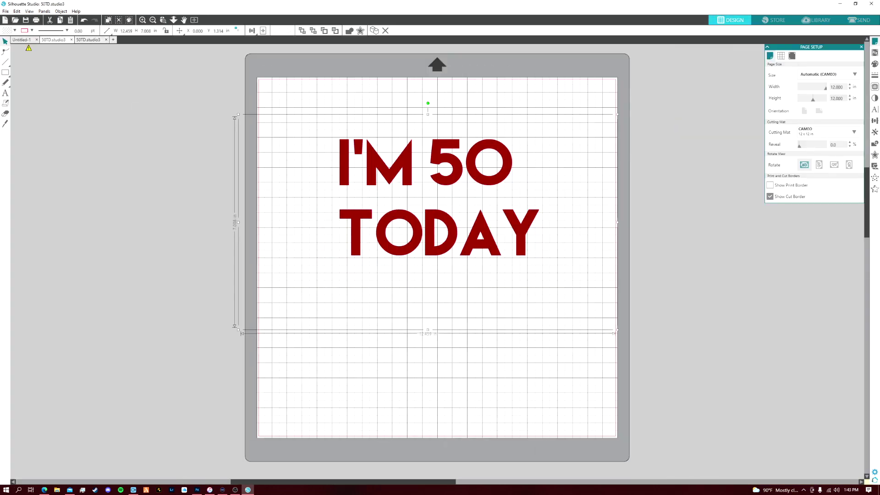
click(858, 21)
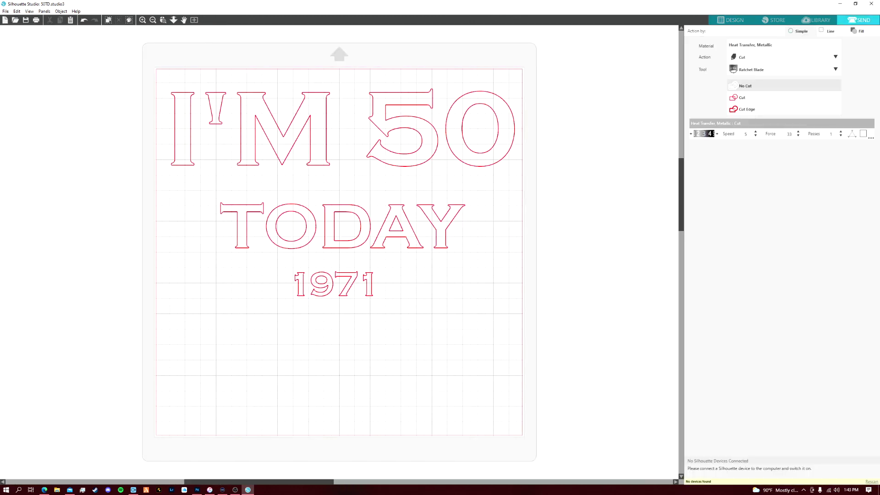